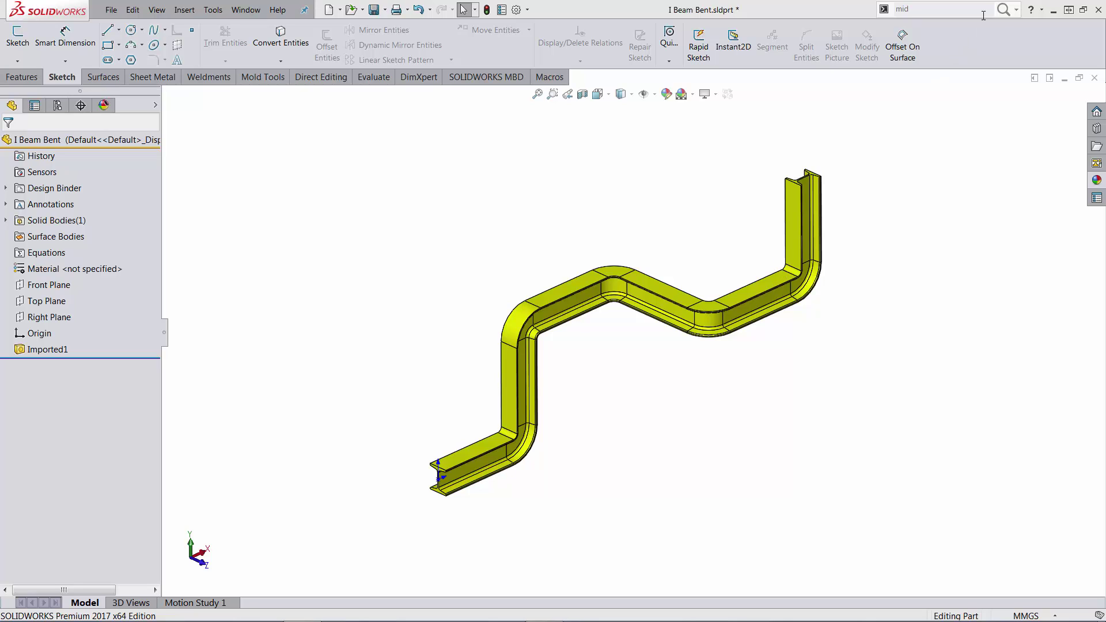
Step: Create a mid-surface through the beam's web from automatically found face pairs
click(1004, 12)
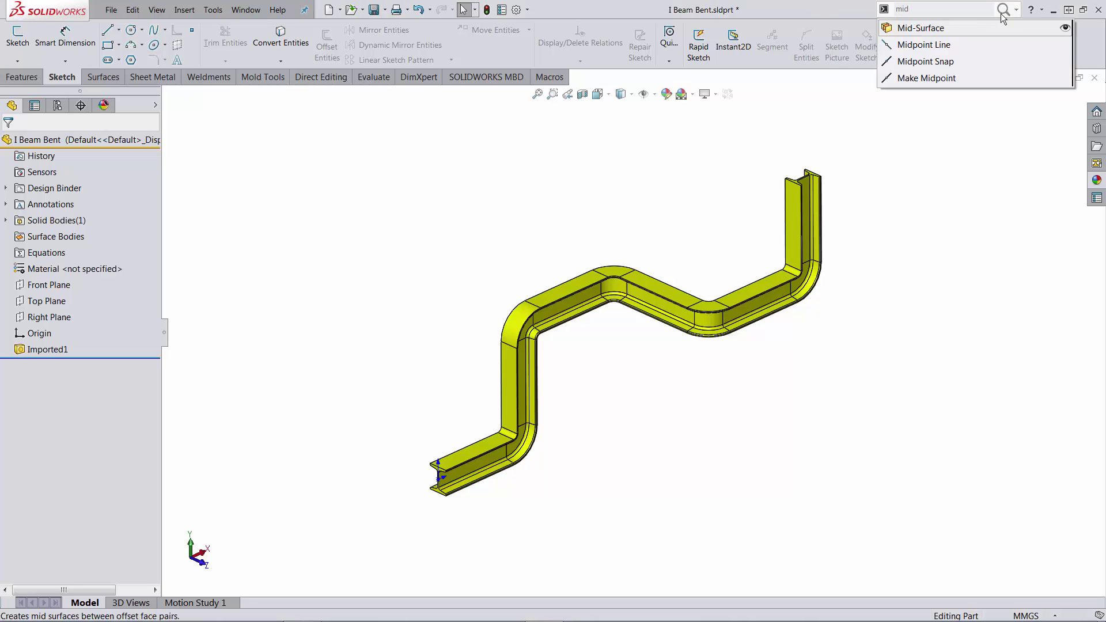
click(942, 31)
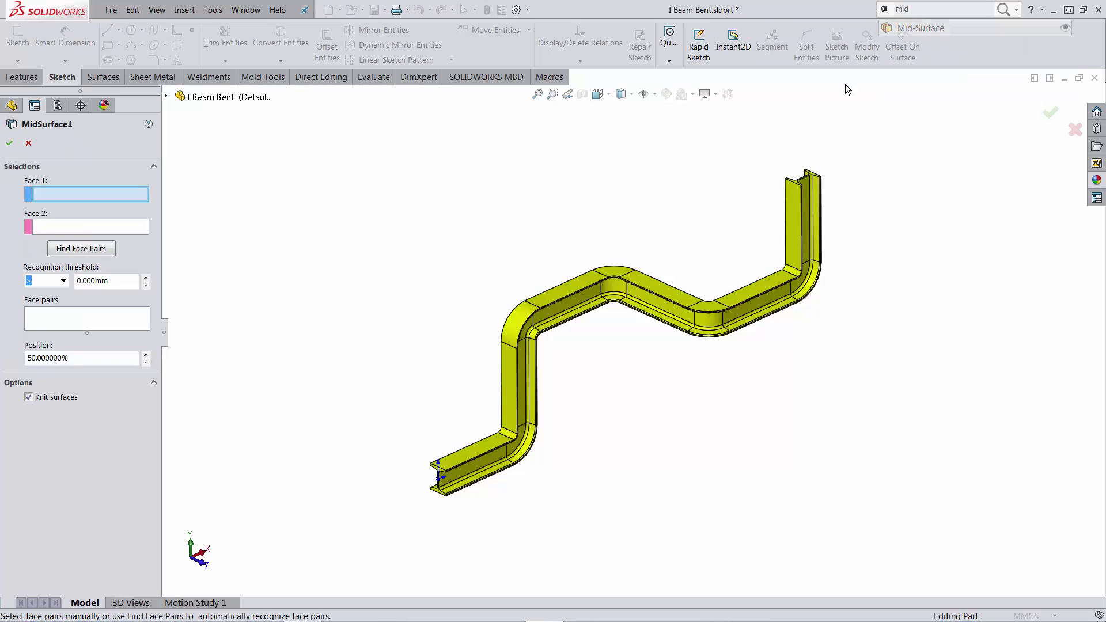
click(65, 252)
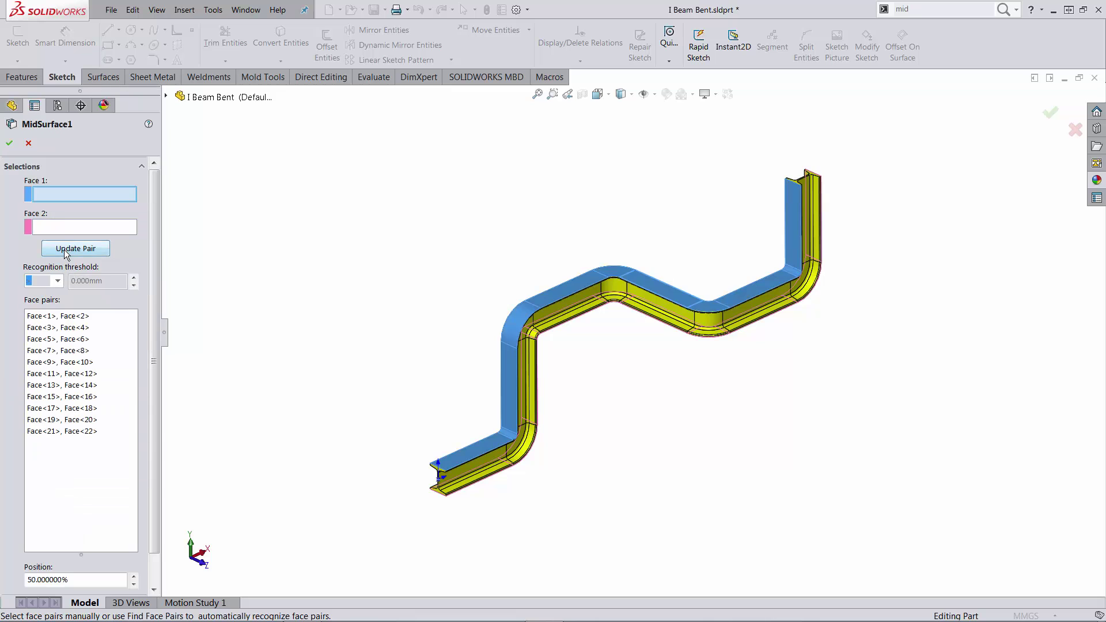
middle_drag(626, 277, 467, 318)
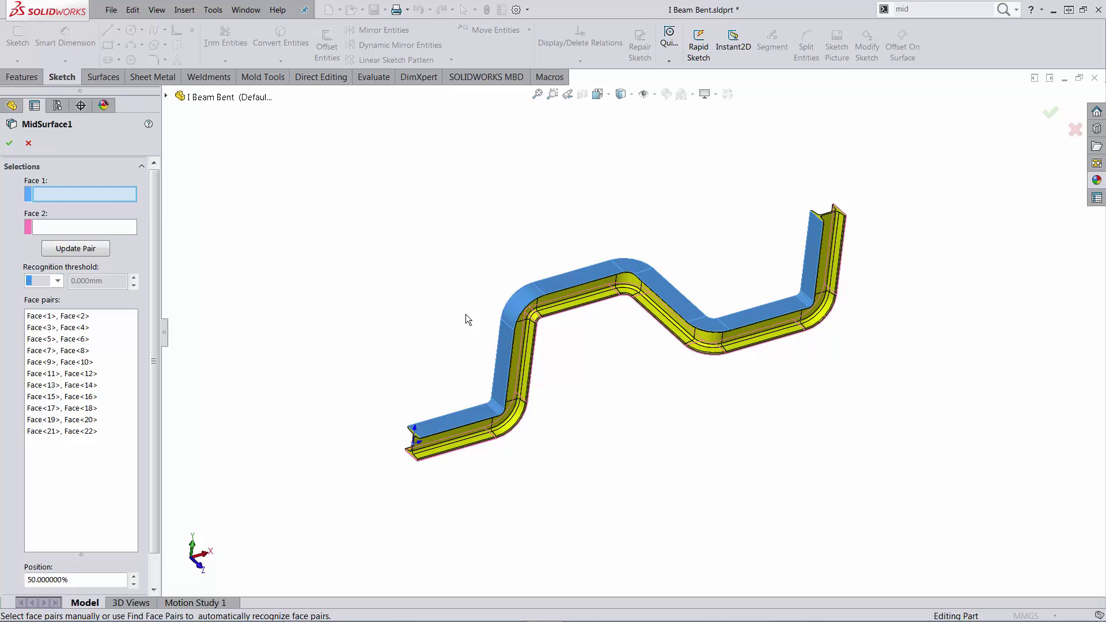
click(10, 144)
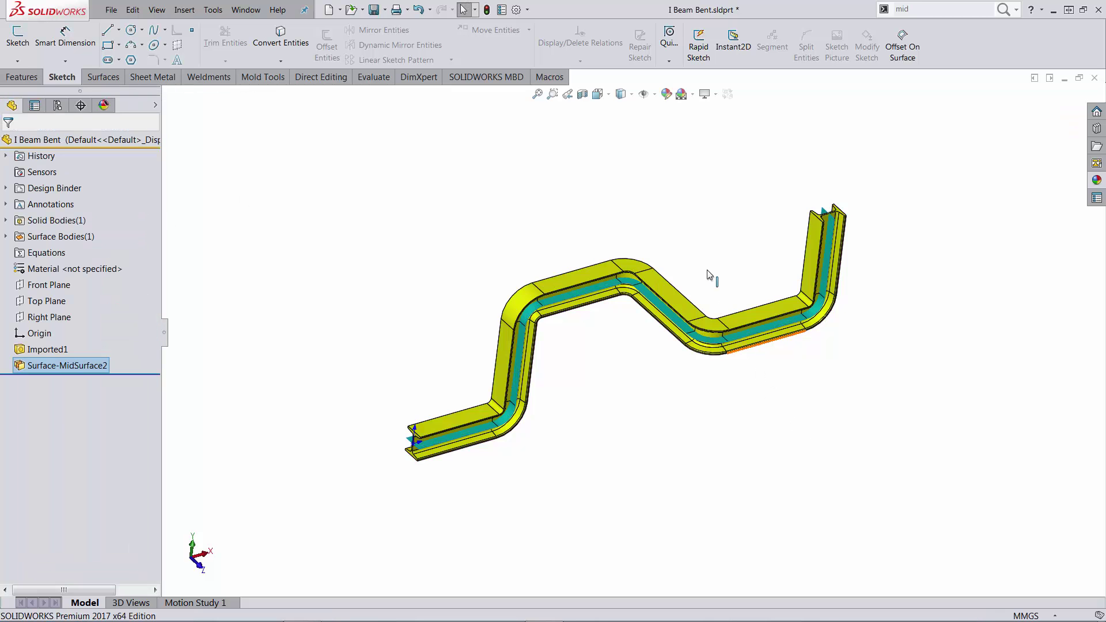
Step: Inspect Surface-MidSurface2 in isolation, then hide it again
middle_drag(708, 275, 533, 294)
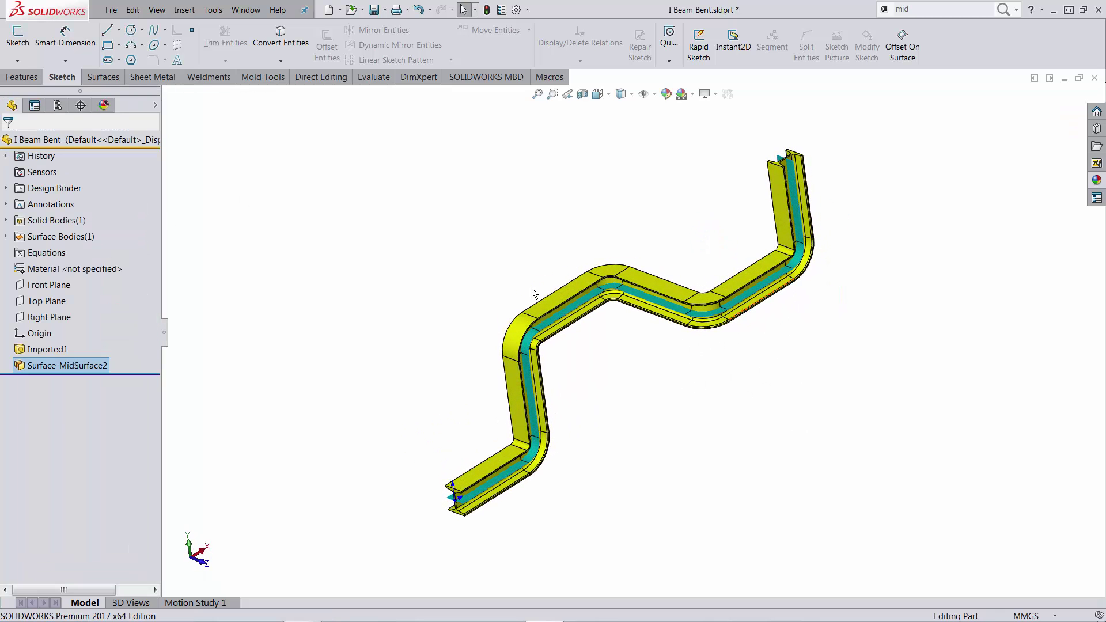
click(582, 306)
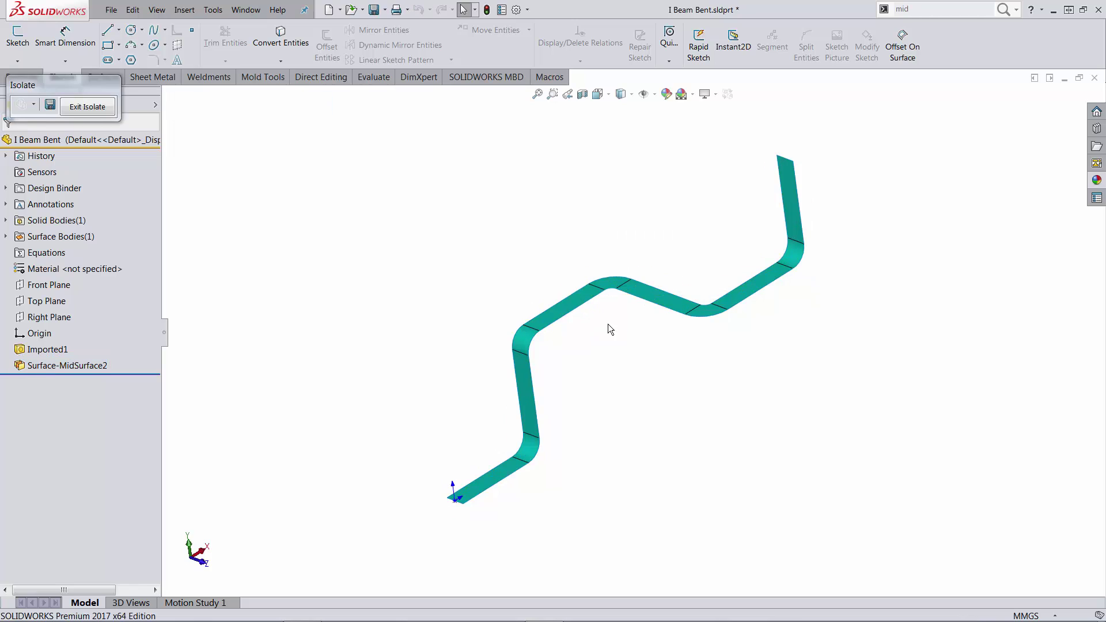
key(Escape)
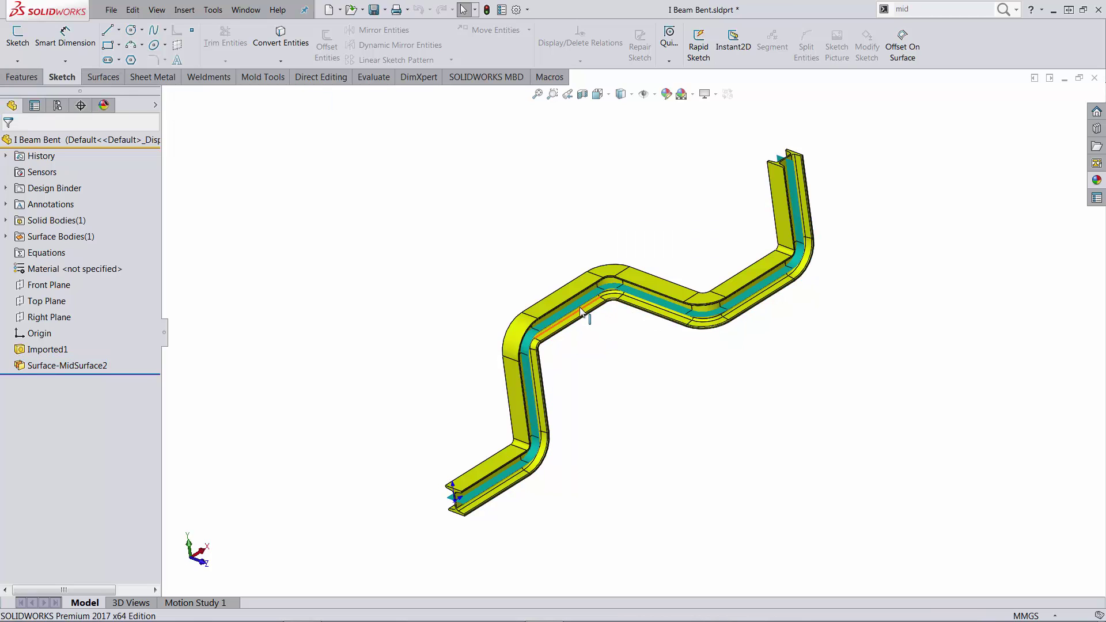
key(Tab)
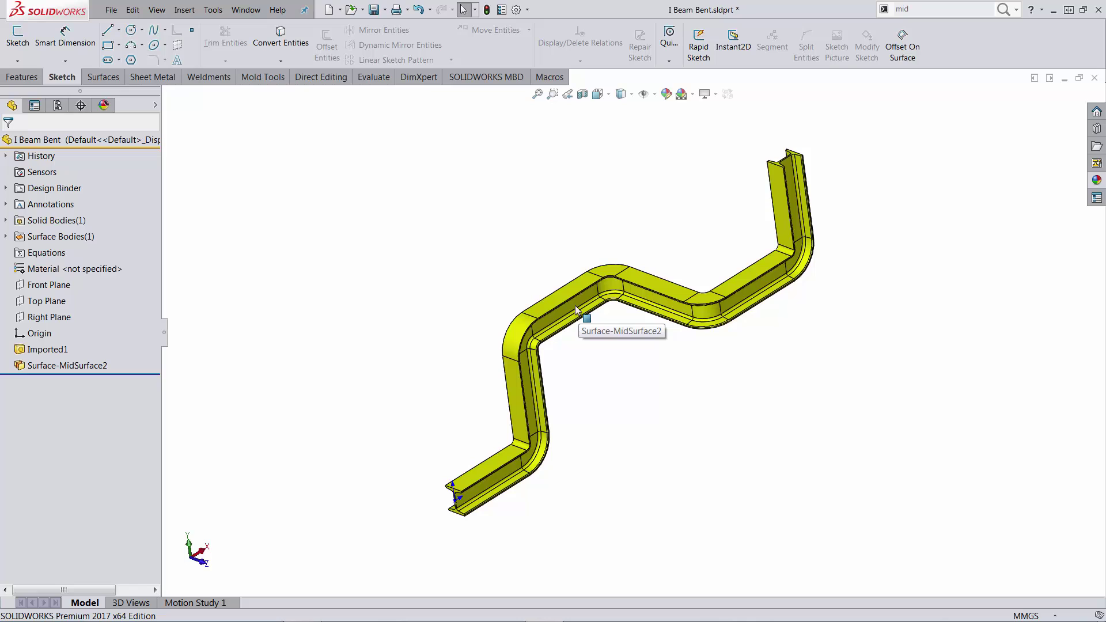
middle_drag(753, 390, 760, 305)
Step: Open a second window of I Beam Bent.sldprt and tile both windows vertically
click(1005, 10)
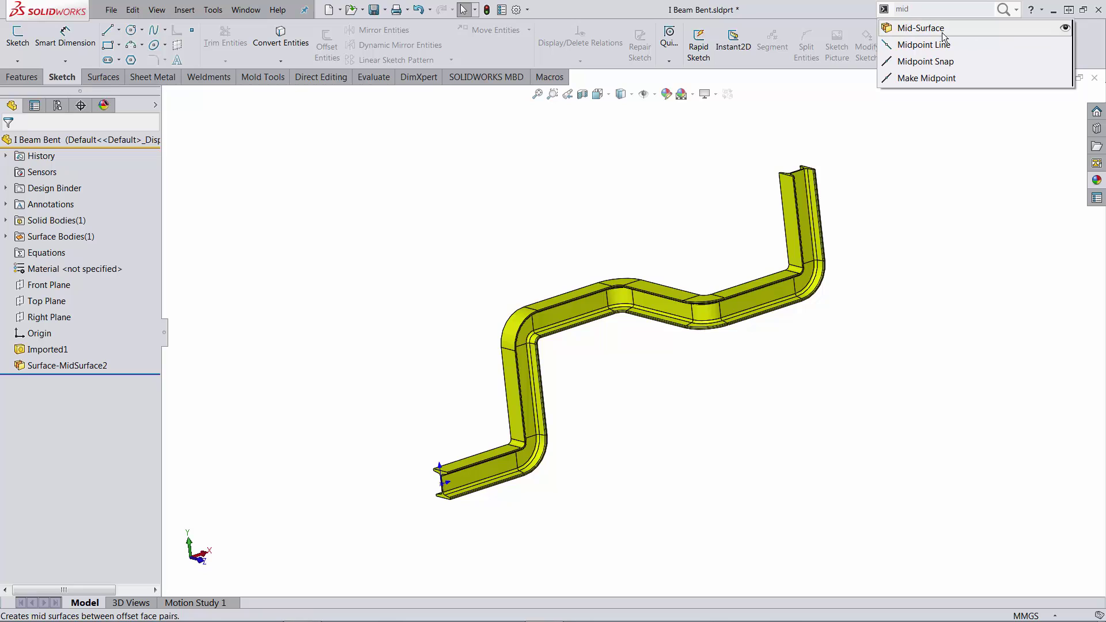
click(246, 10)
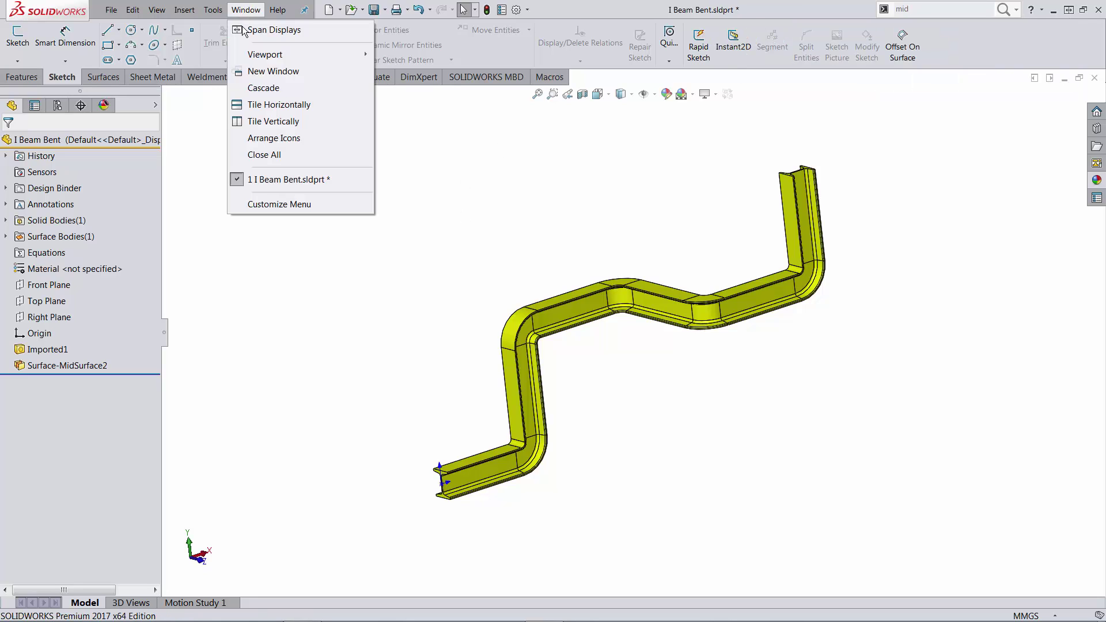
click(273, 71)
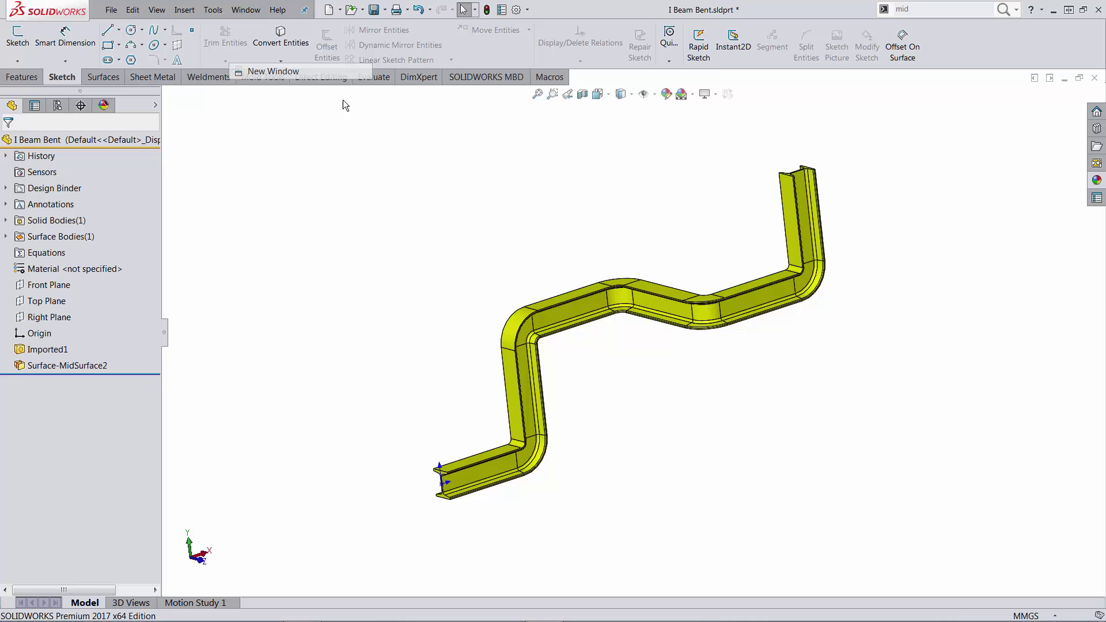
click(1035, 78)
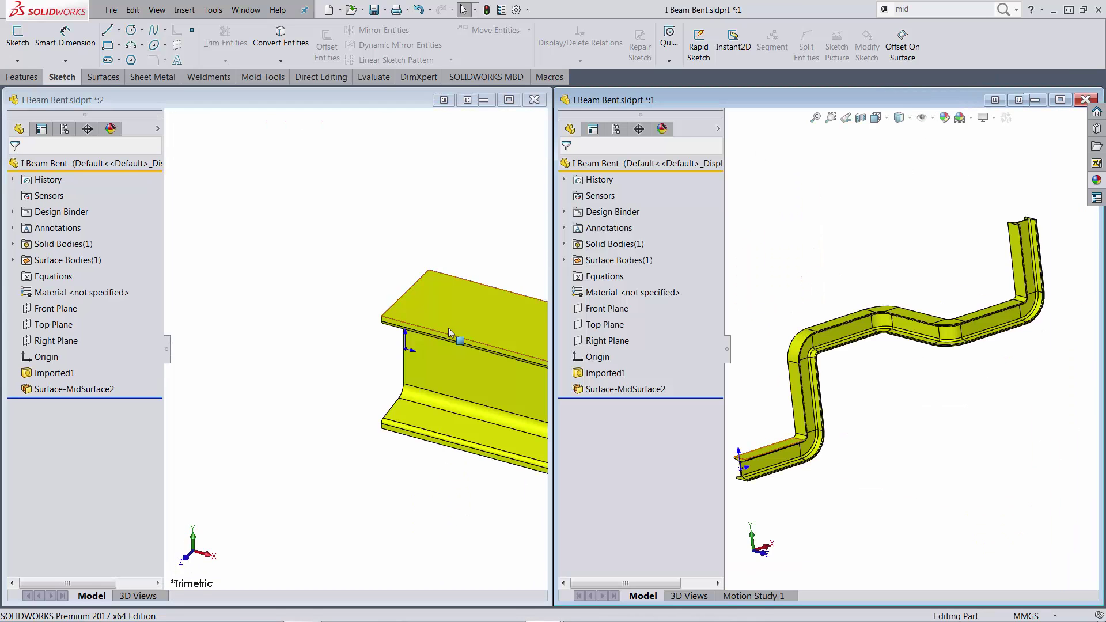
Step: Fit the beam and orbit it independently in the left and right windows
key(f)
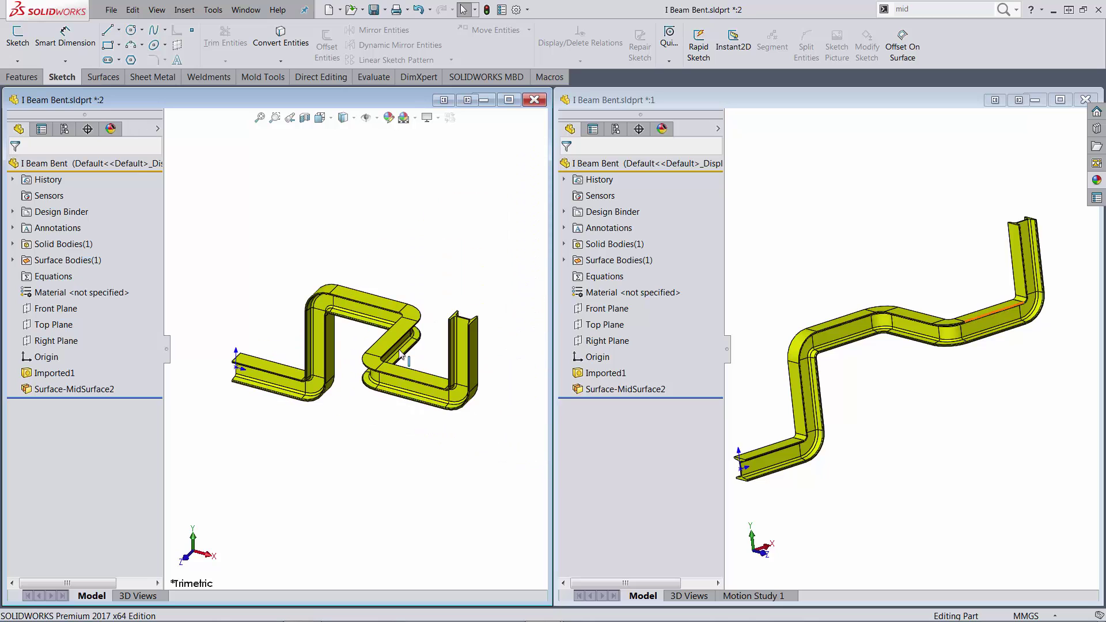
middle_drag(403, 271, 510, 314)
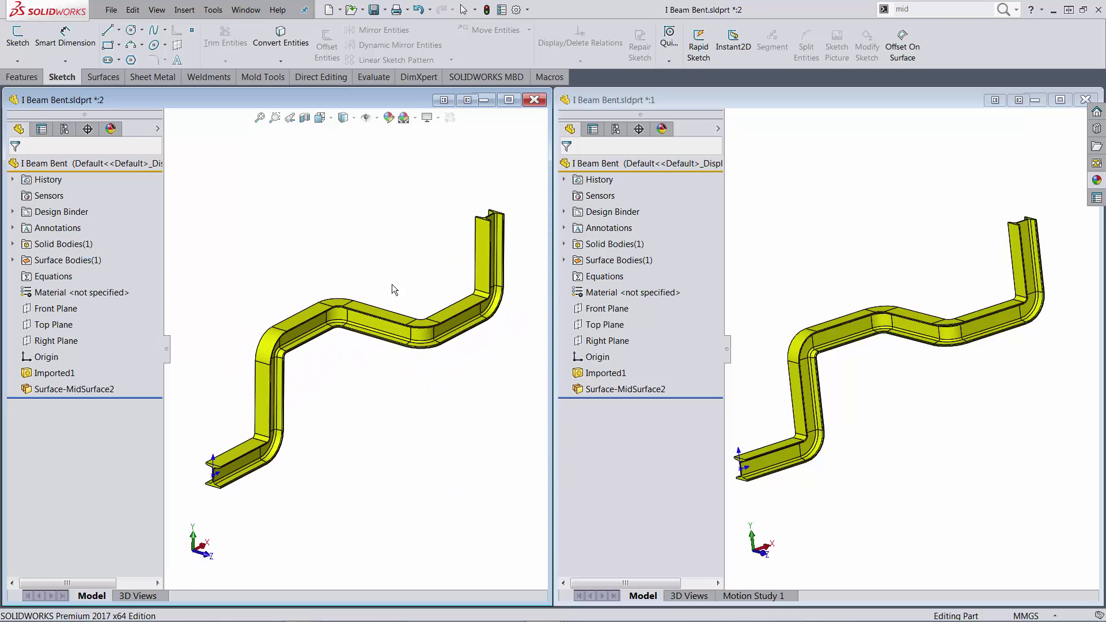
middle_drag(839, 450, 1026, 433)
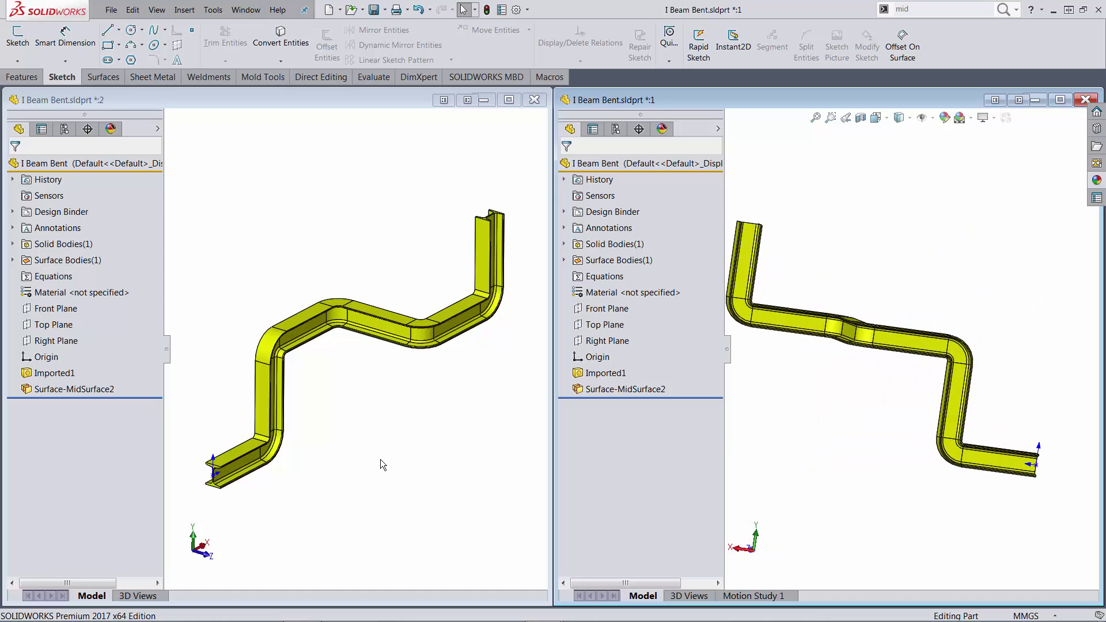
mouse_move(380, 458)
middle_down()
mouse_move(396, 448)
mouse_move(384, 439)
middle_up()
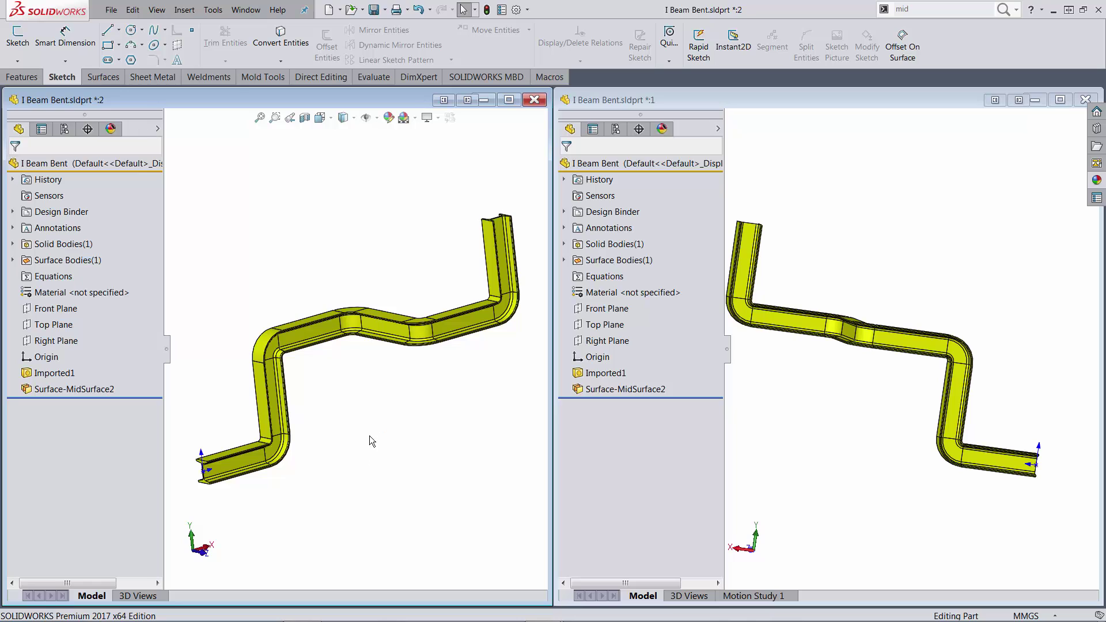
Step: Start a new mid-surface and pair the web, bend and flange faces across both windows
click(1001, 12)
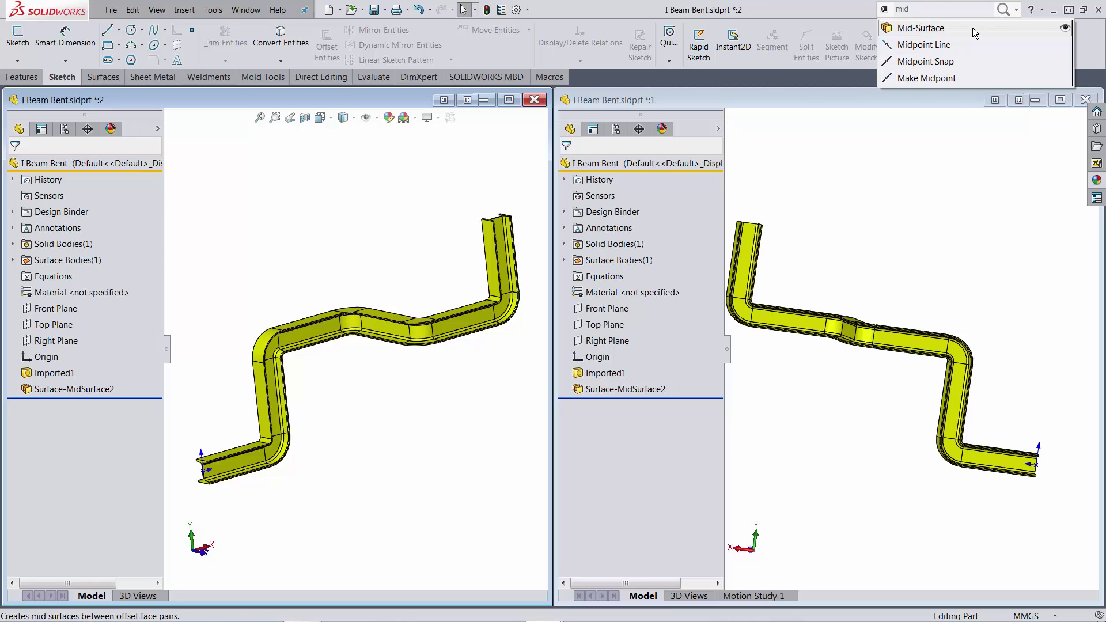
click(956, 30)
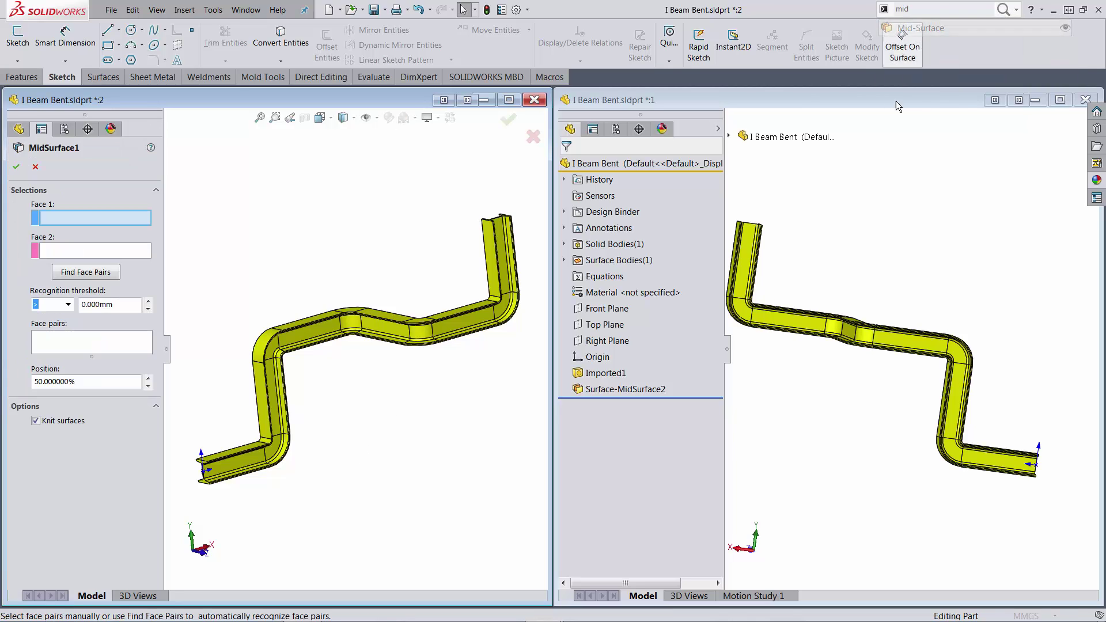
click(243, 459)
click(994, 461)
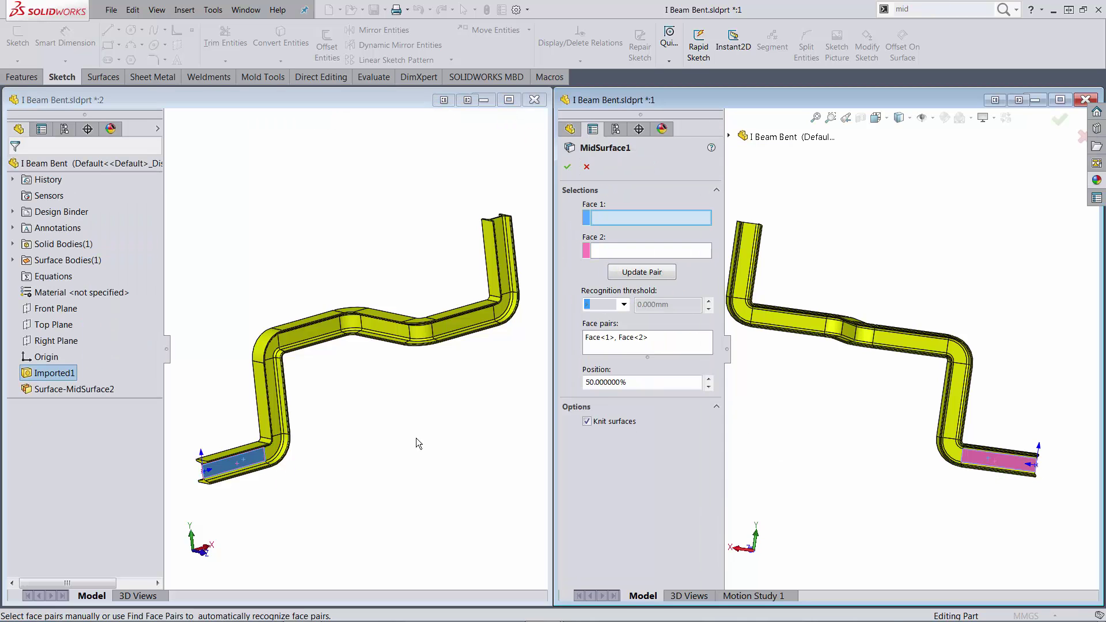
click(275, 451)
click(948, 444)
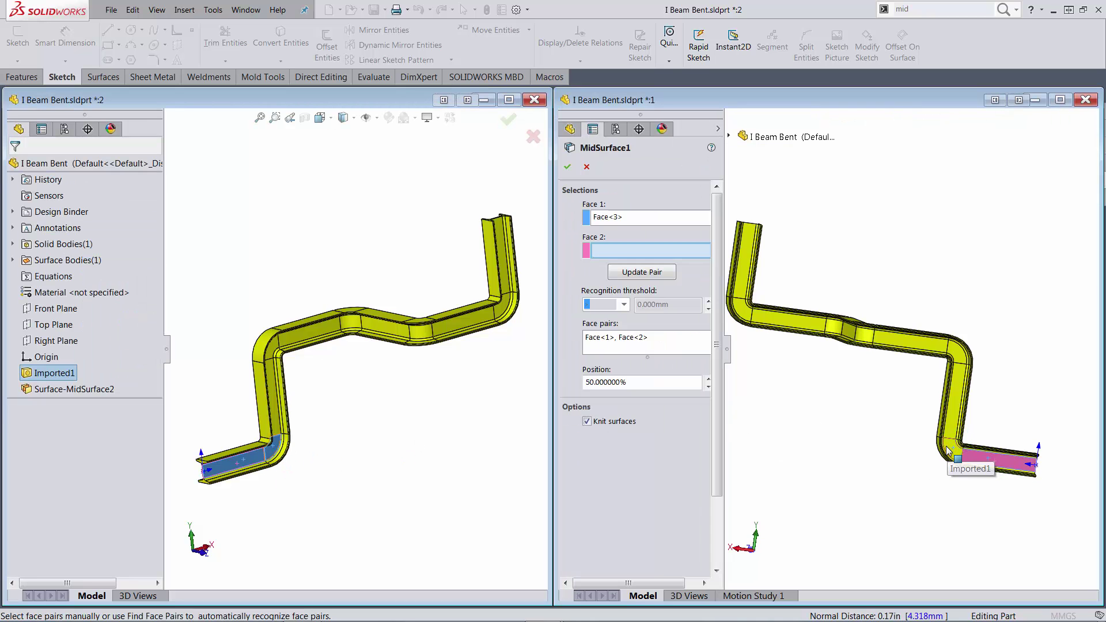
click(274, 411)
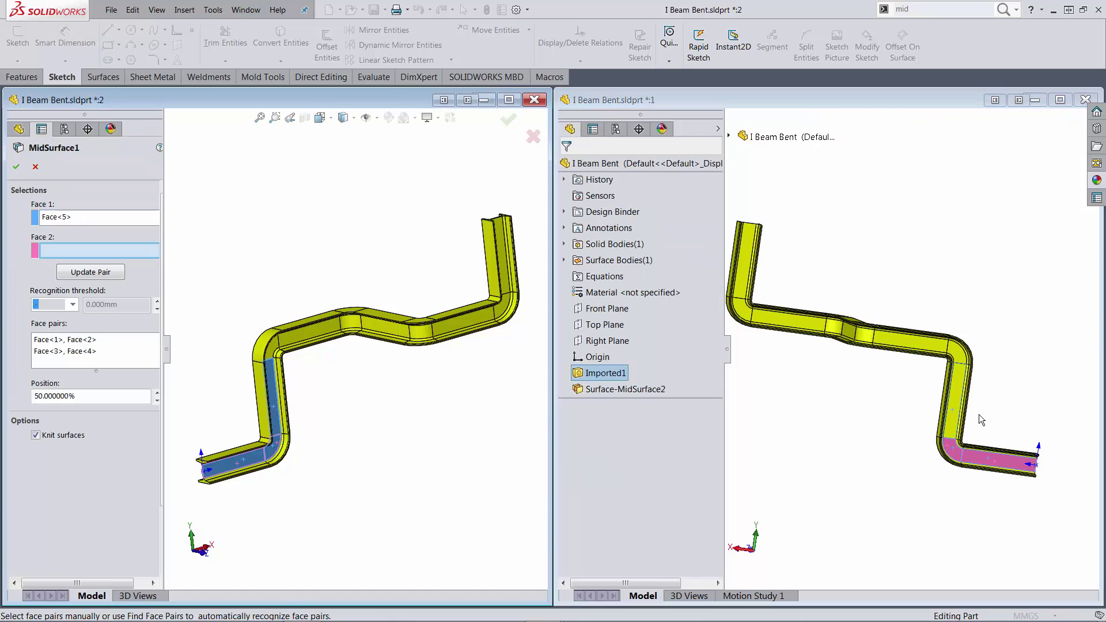
click(956, 419)
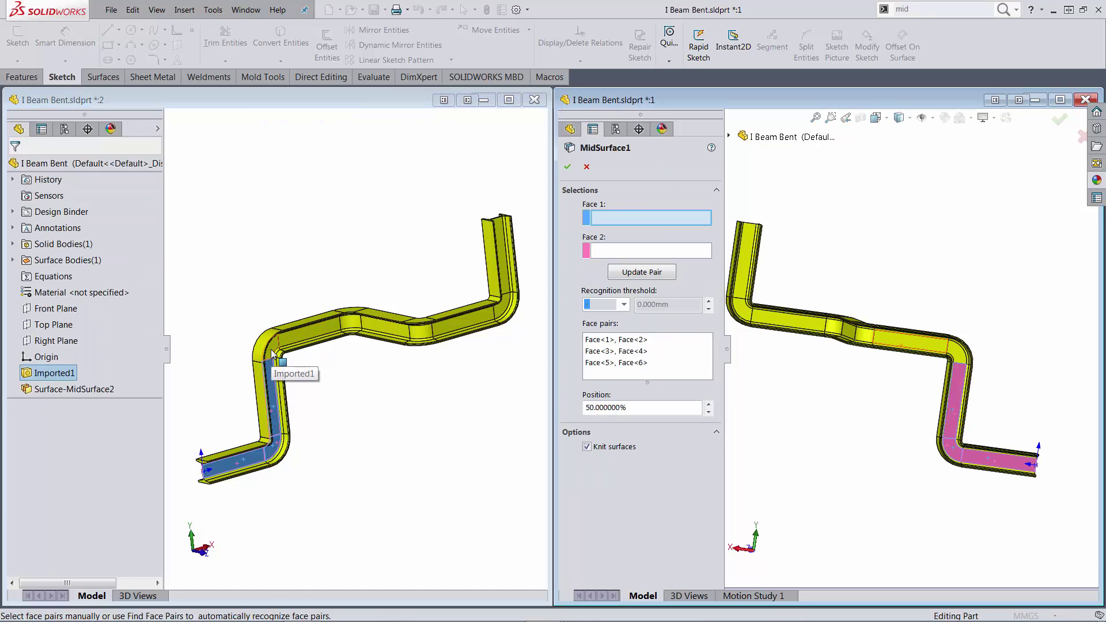
click(276, 366)
click(957, 364)
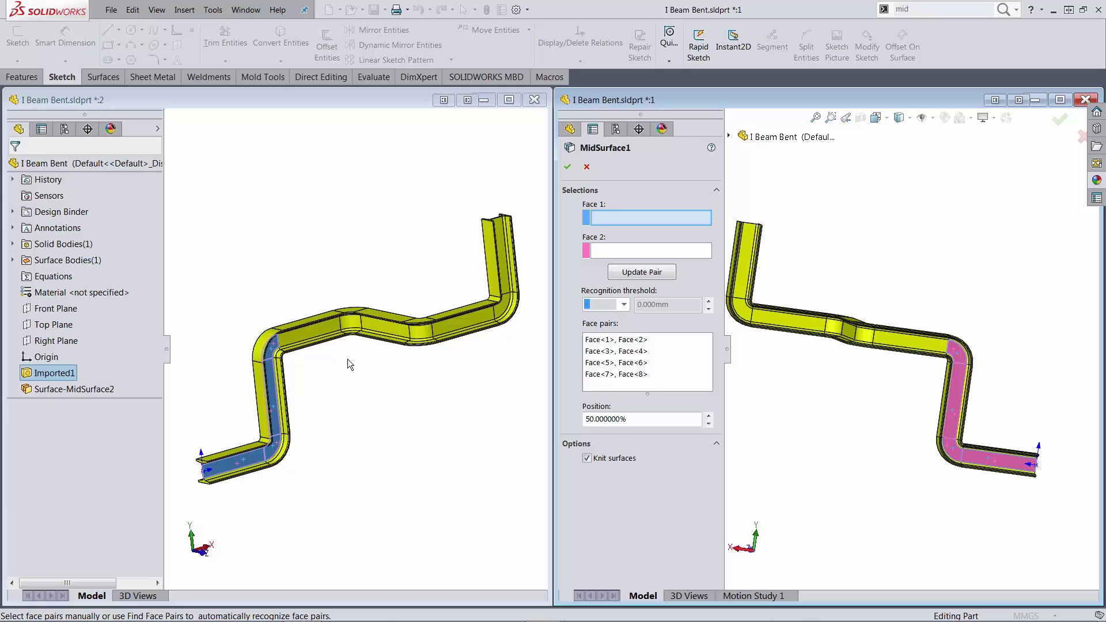
click(307, 337)
click(911, 341)
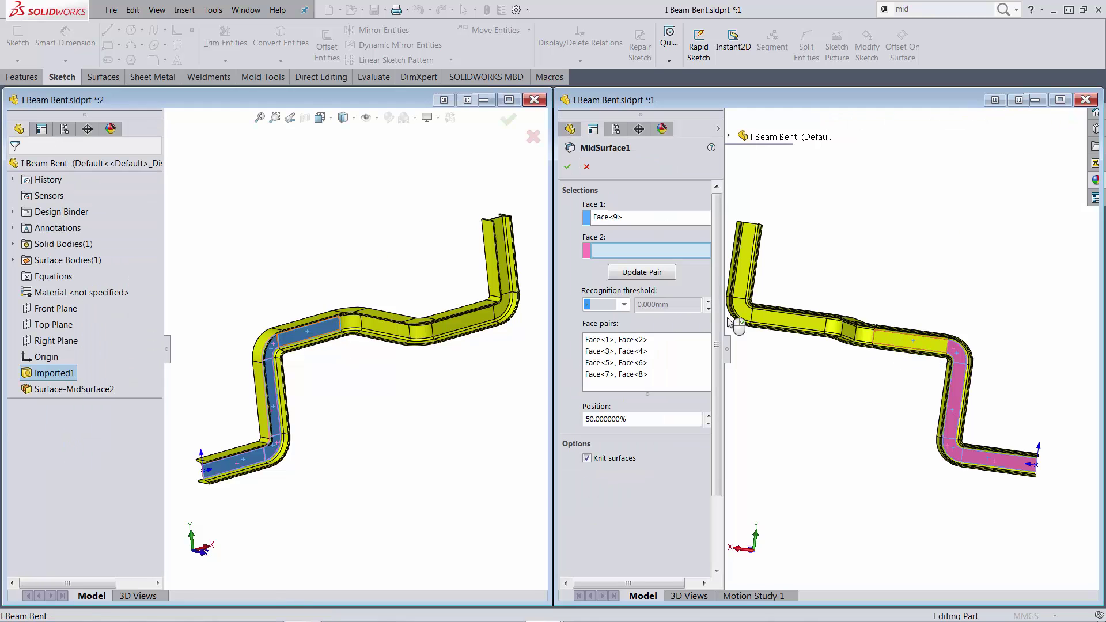
Step: Pair the remaining bend and upright-end faces to create Surface-MidSurface3 from 11 pairs
click(354, 324)
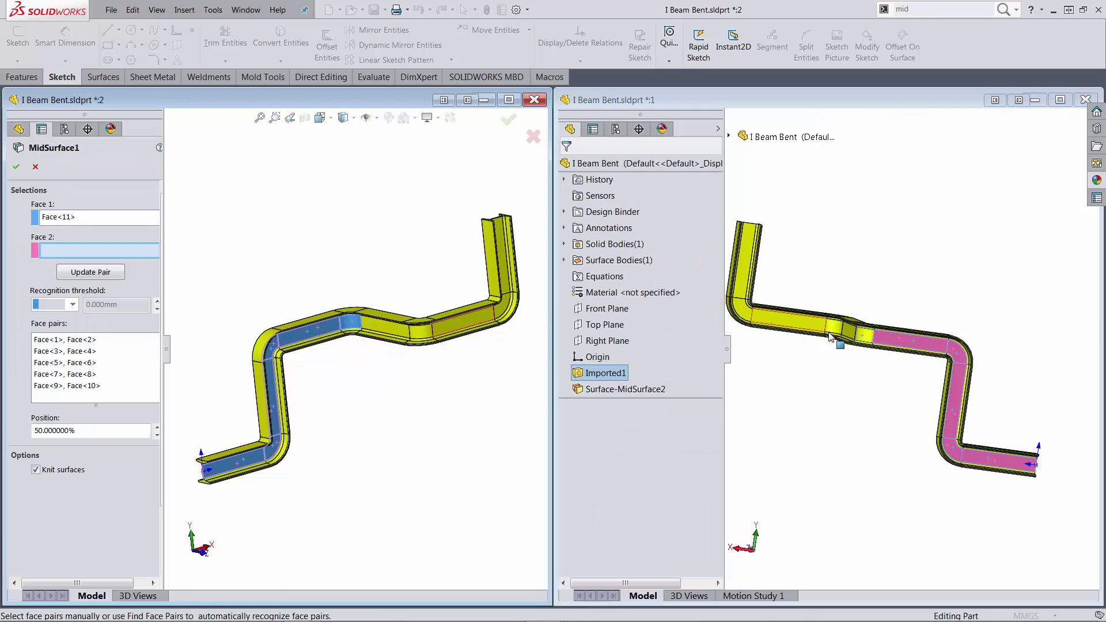
click(864, 335)
click(386, 324)
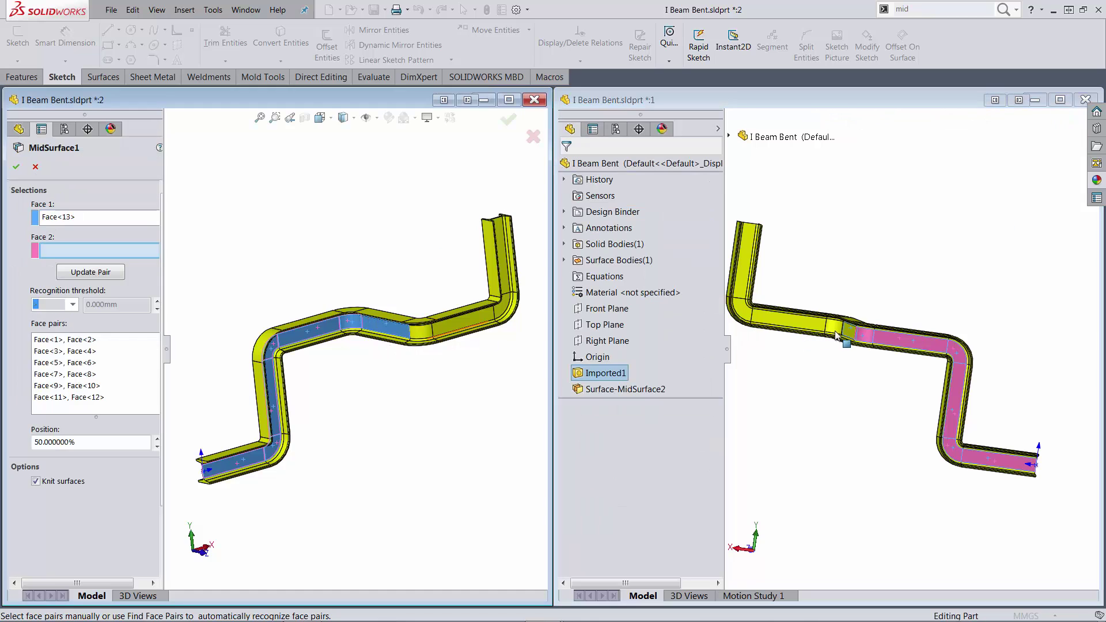
click(847, 333)
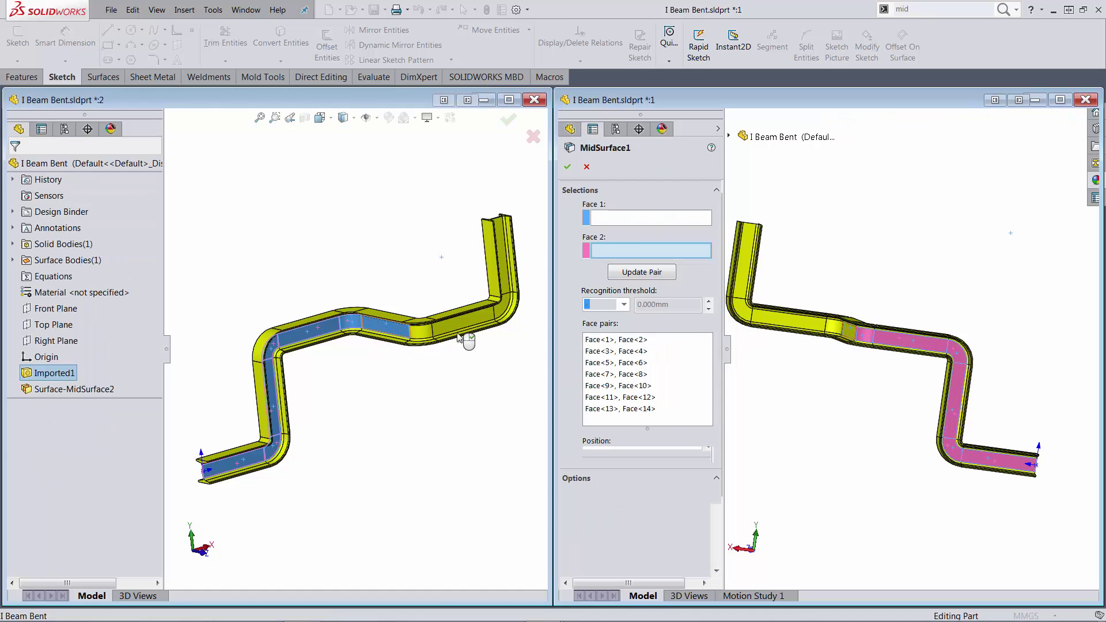
click(423, 331)
click(834, 326)
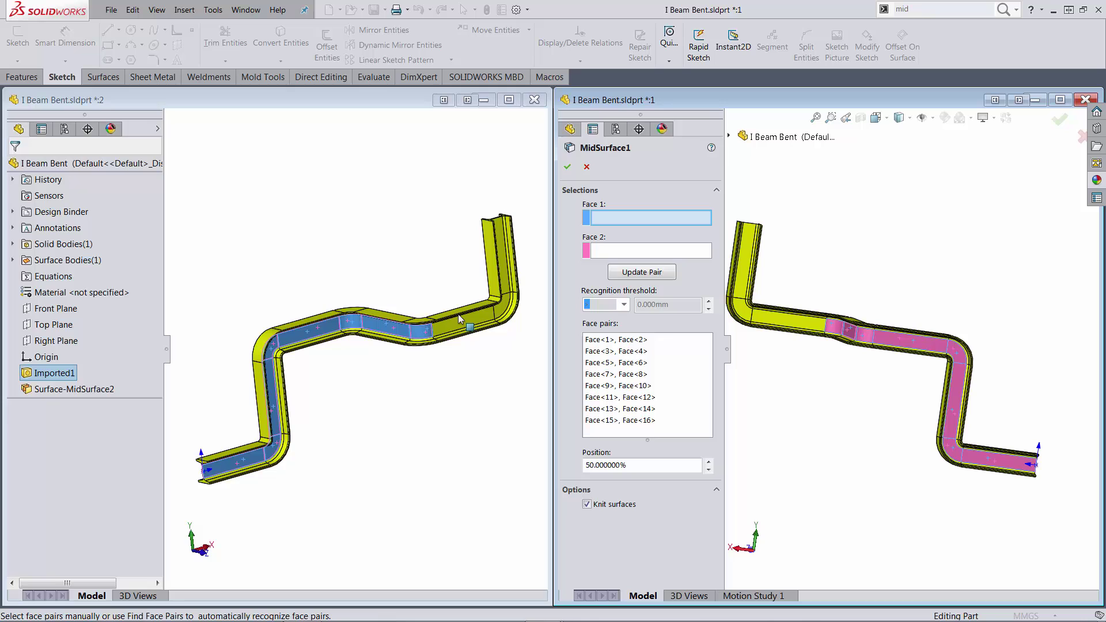
click(457, 319)
click(794, 322)
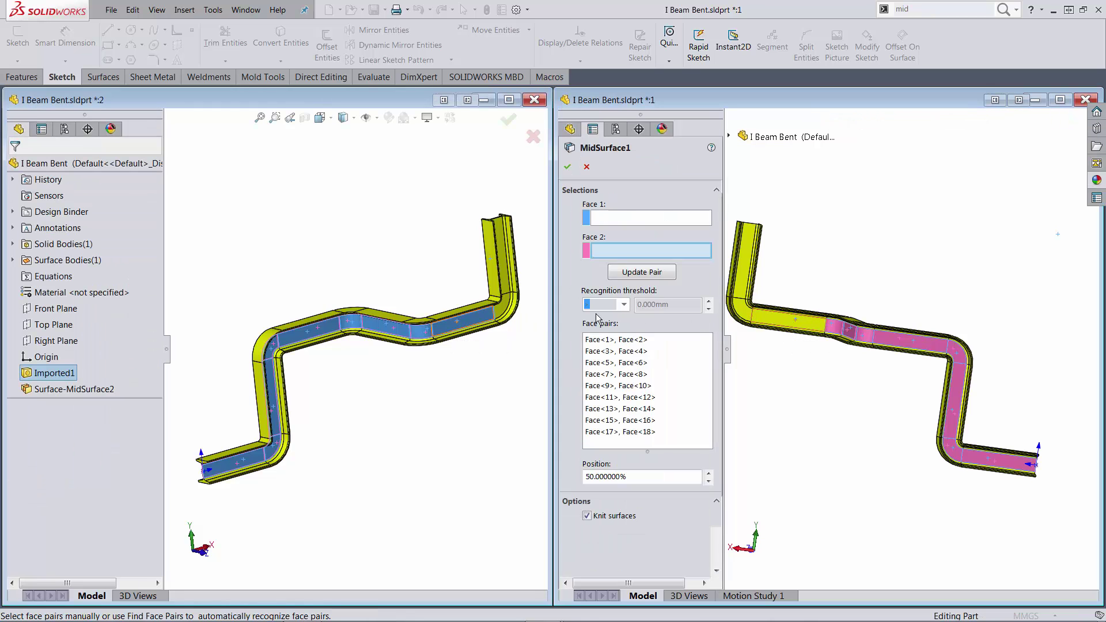
click(507, 312)
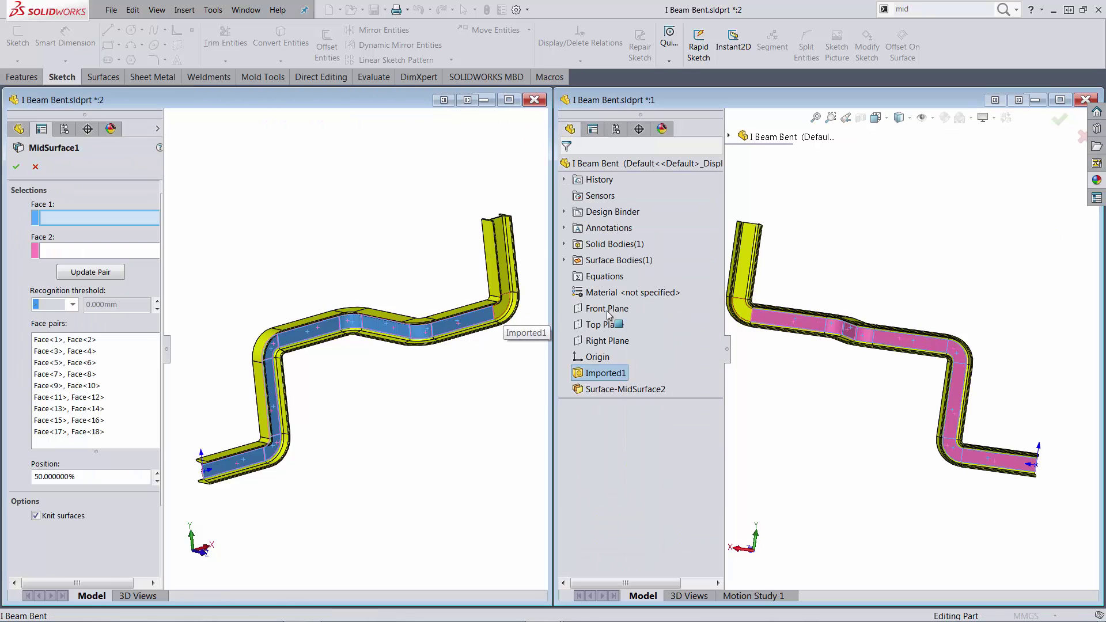
click(745, 316)
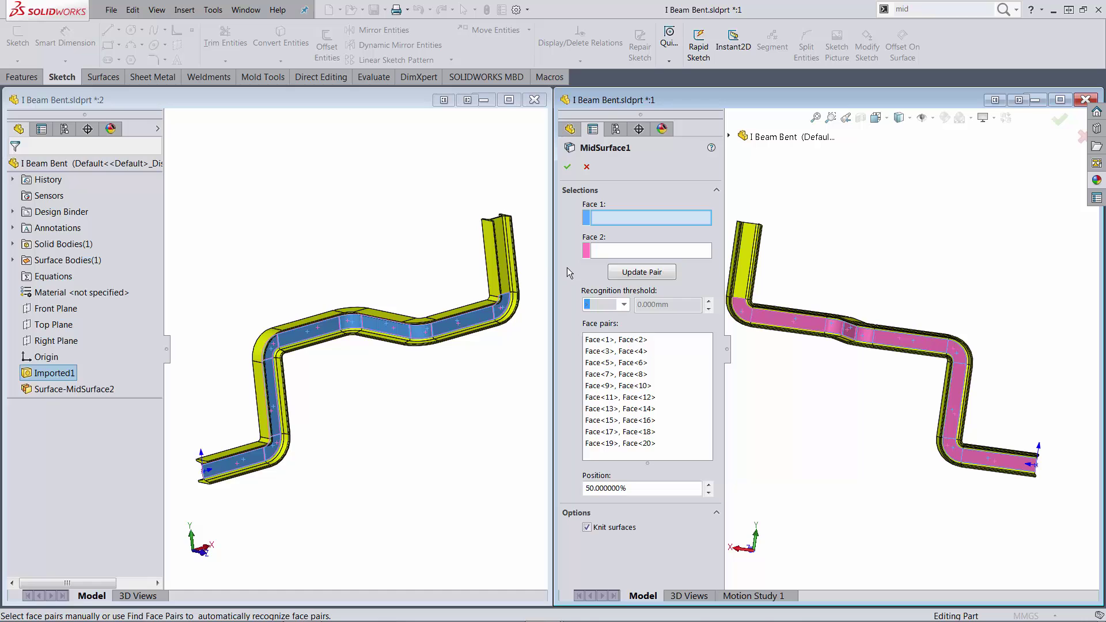
click(506, 271)
click(745, 273)
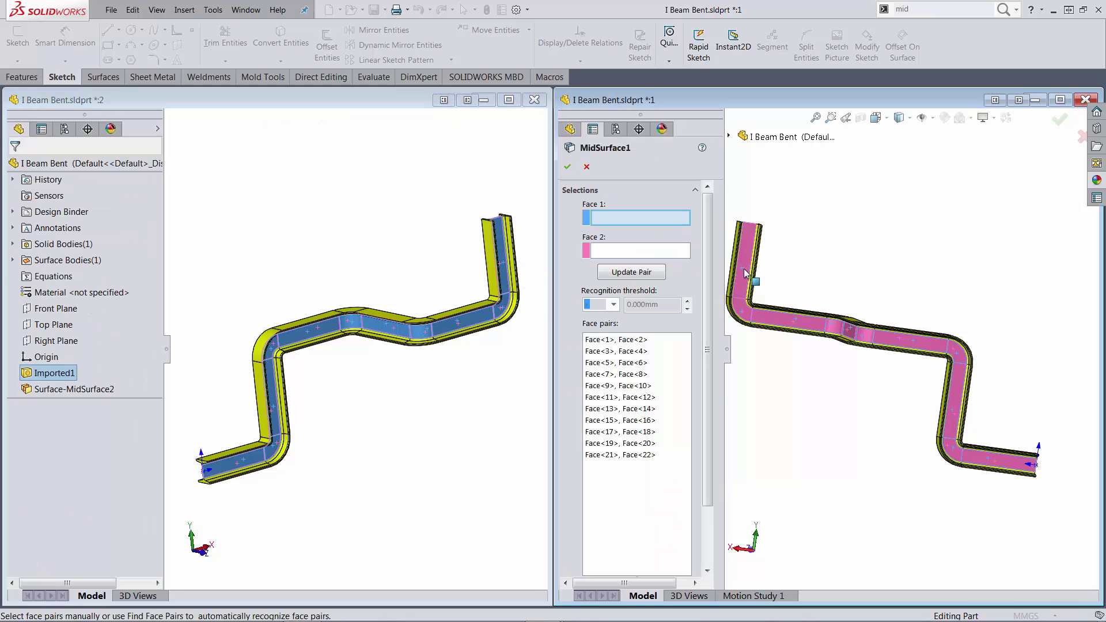
click(569, 168)
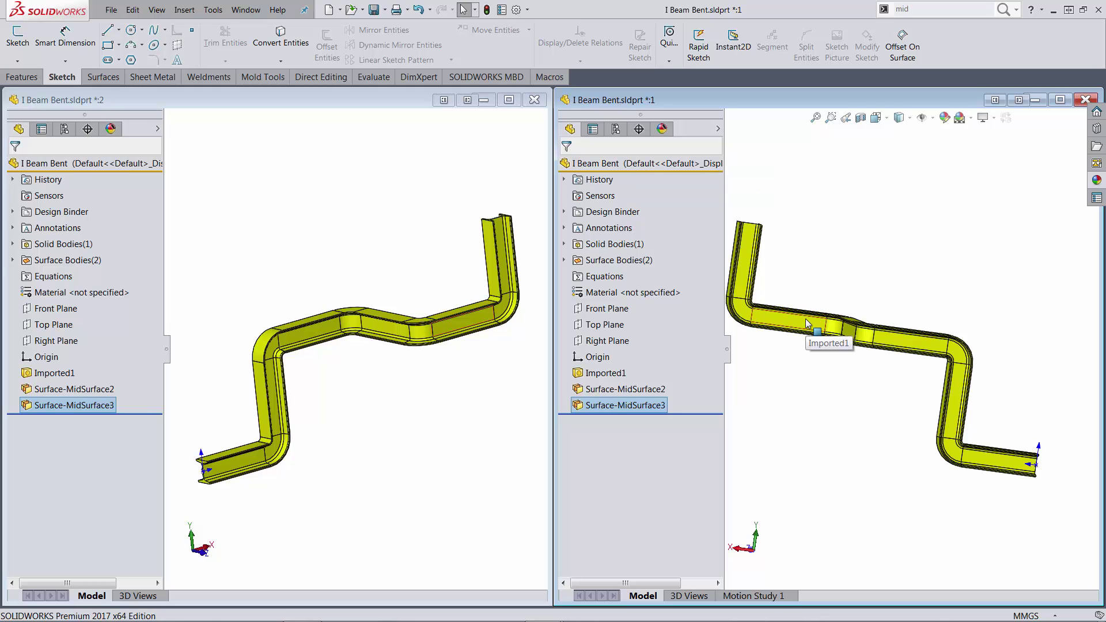
Step: Hide the solid beam, close the duplicate window and maximize the remaining one
key(Tab)
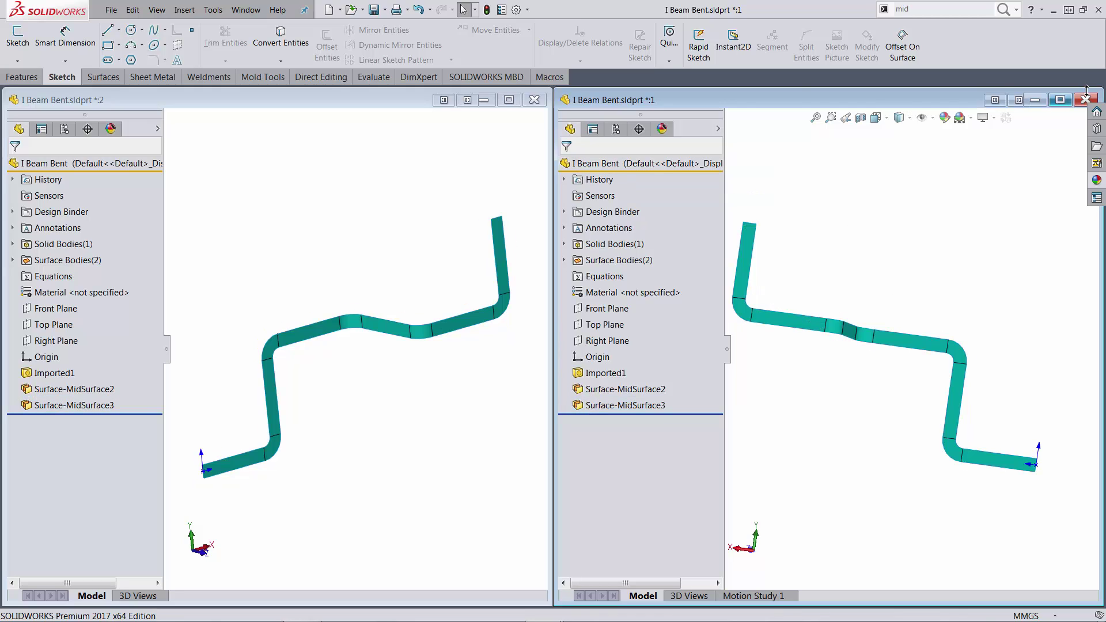
click(1087, 100)
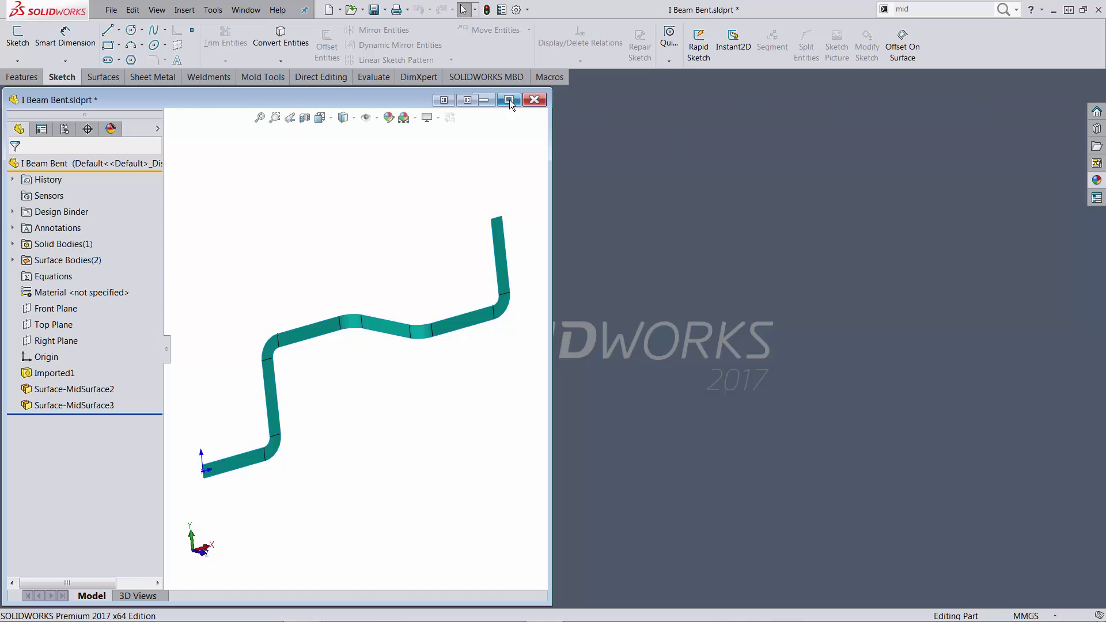
click(510, 100)
Step: Show Surface-MidSurface2 alongside Surface-MidSurface3 and view the whole bent beam
click(5, 236)
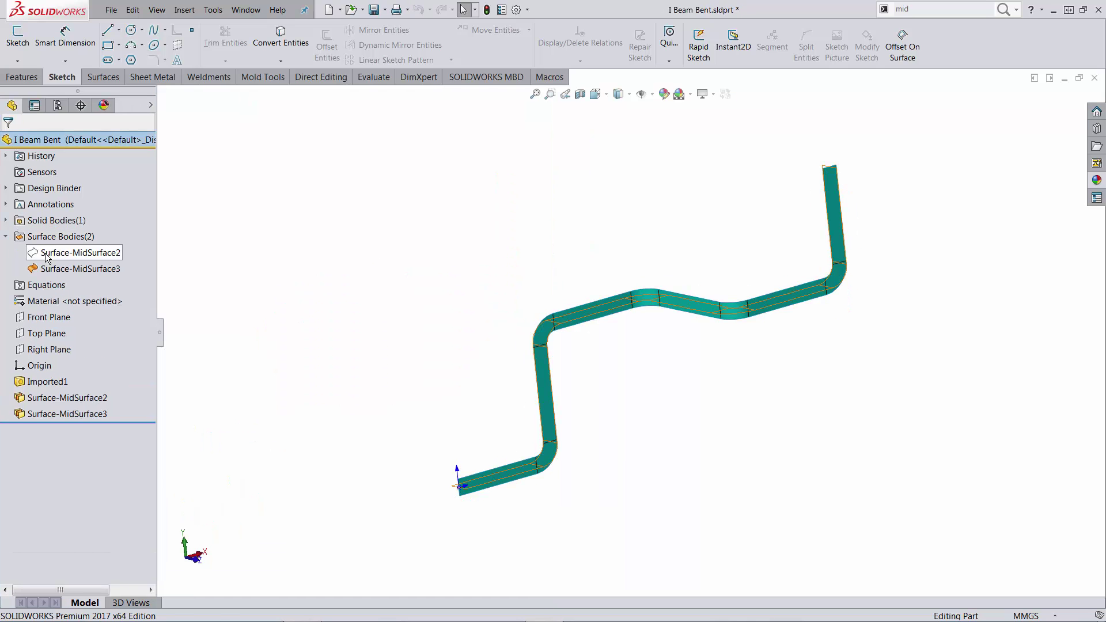
right_click(46, 257)
click(57, 222)
middle_drag(534, 358, 634, 479)
scroll(547, 464, down, 5)
scroll(616, 381, up, 5)
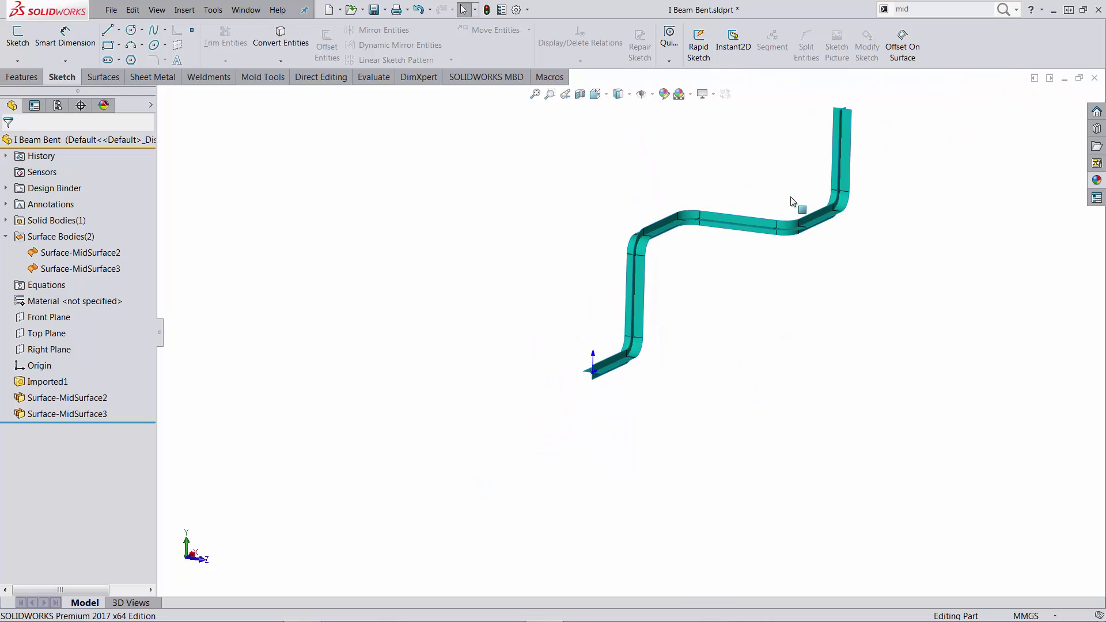
mouse_move(790, 167)
middle_down()
mouse_move(743, 168)
mouse_move(796, 166)
middle_up()
scroll(797, 167, down, 2)
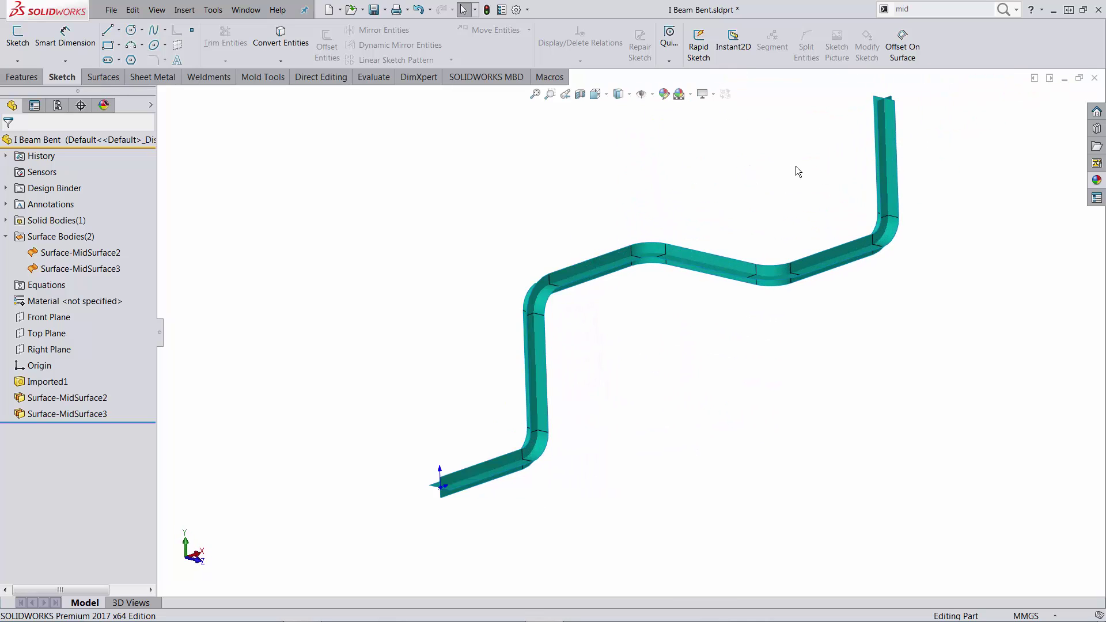
Step: Create a 3D sketch of intersection curves from Surface-MidSurface2 and Surface-MidSurface3
click(297, 62)
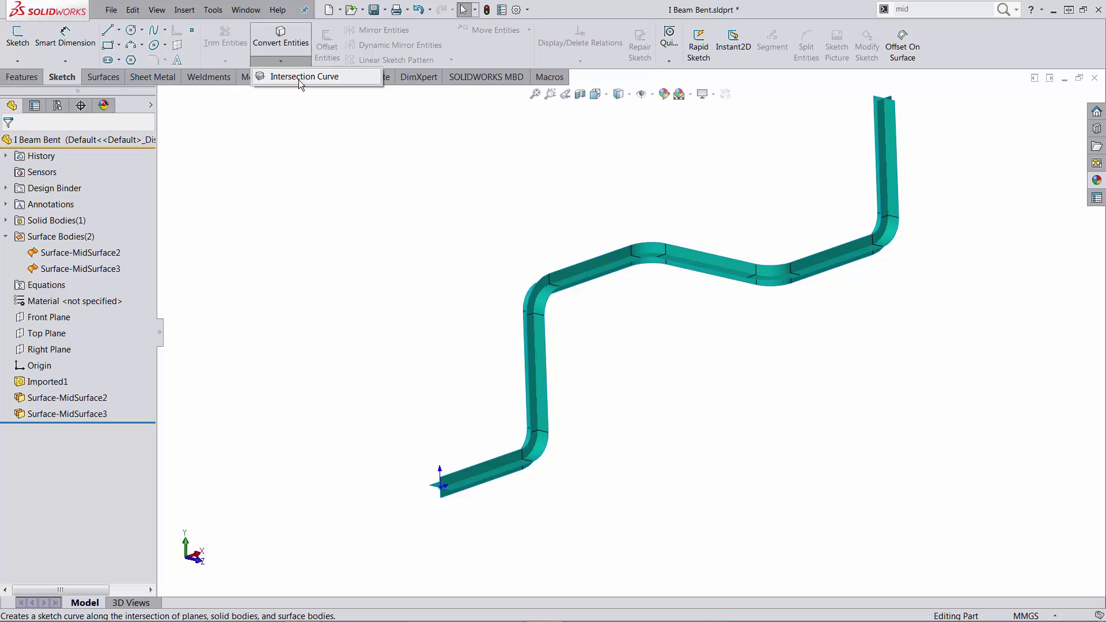
click(298, 76)
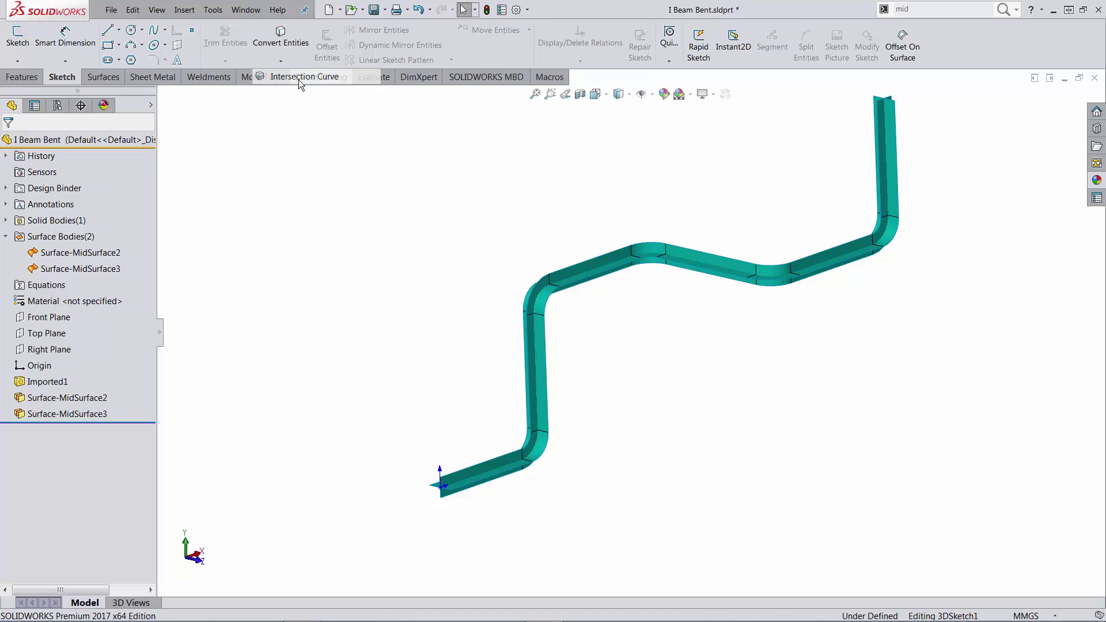
click(161, 98)
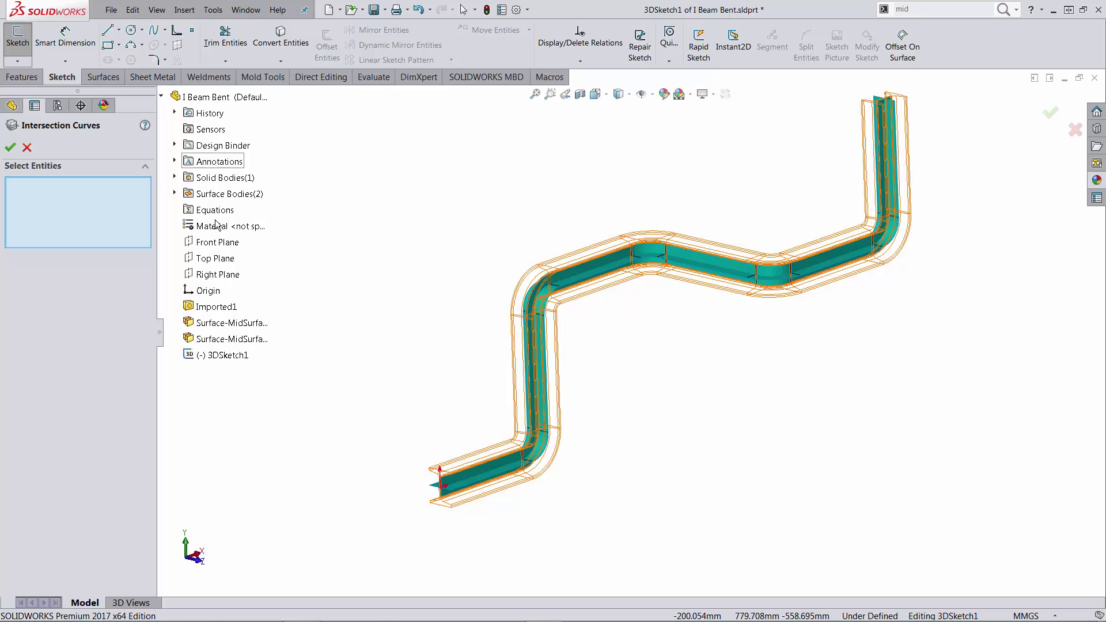
click(174, 194)
click(248, 211)
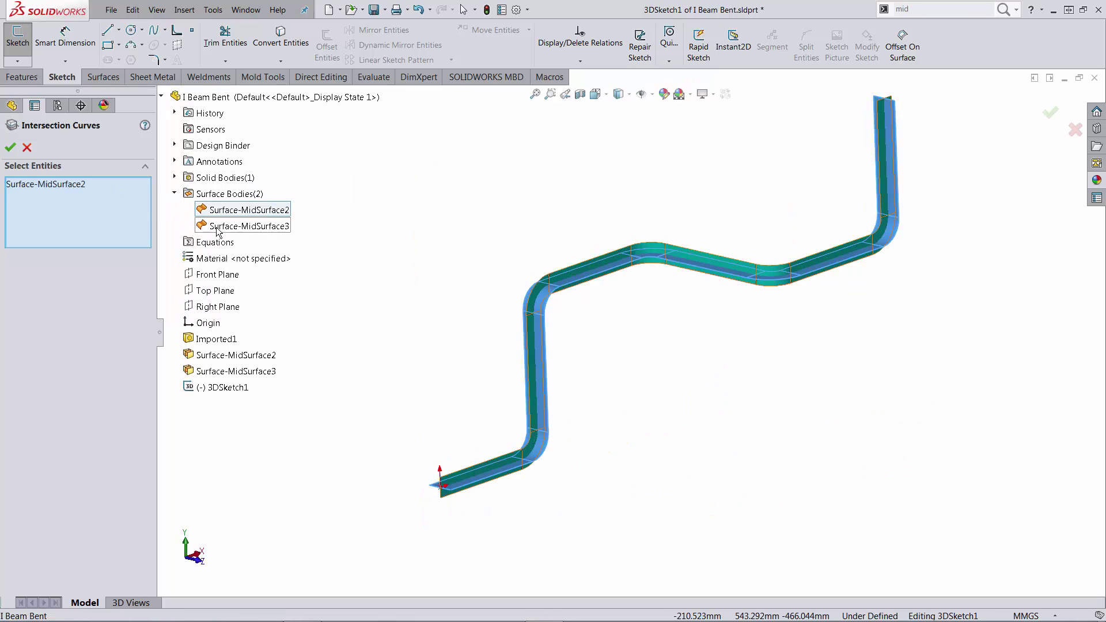
click(242, 226)
click(10, 148)
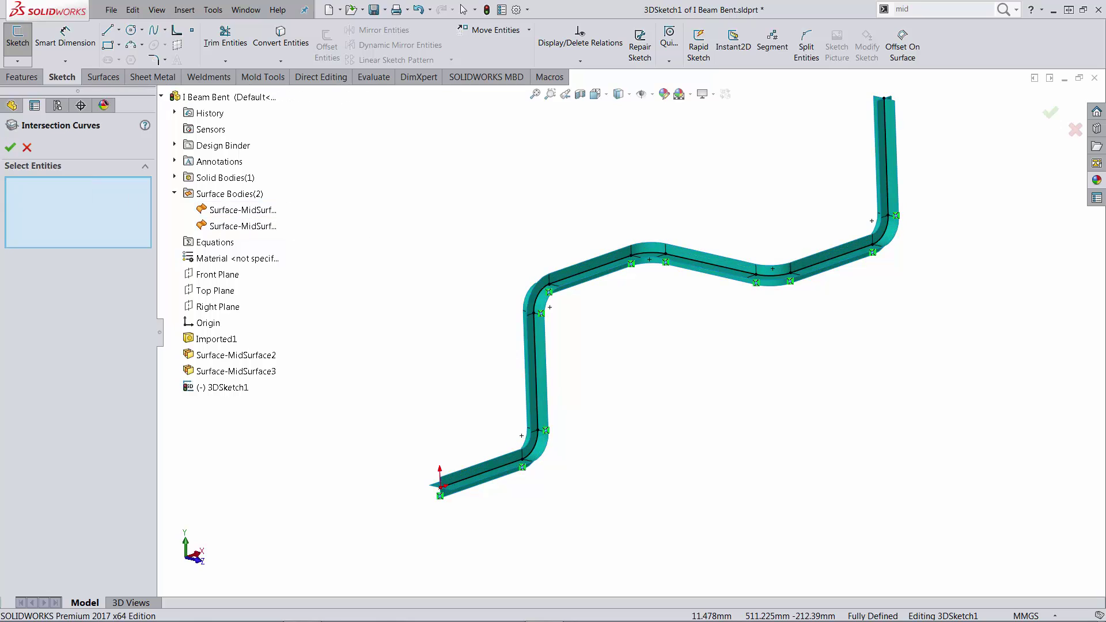
click(25, 148)
Step: Exit the 3D sketch and remove both mid-surface bodies with Delete/Keep Body
click(321, 77)
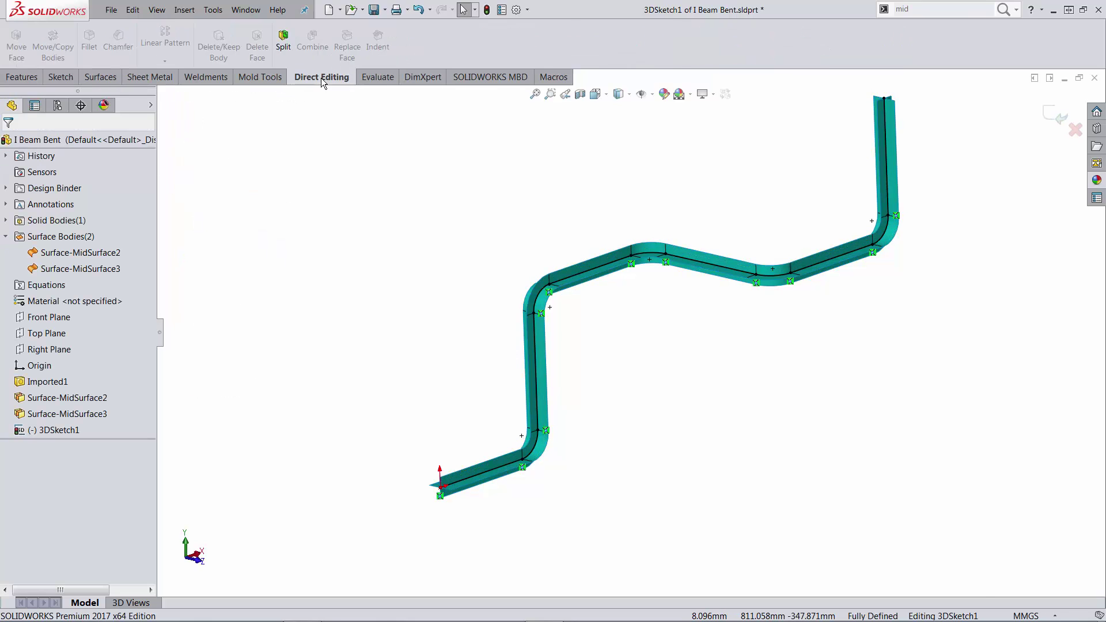
click(1059, 115)
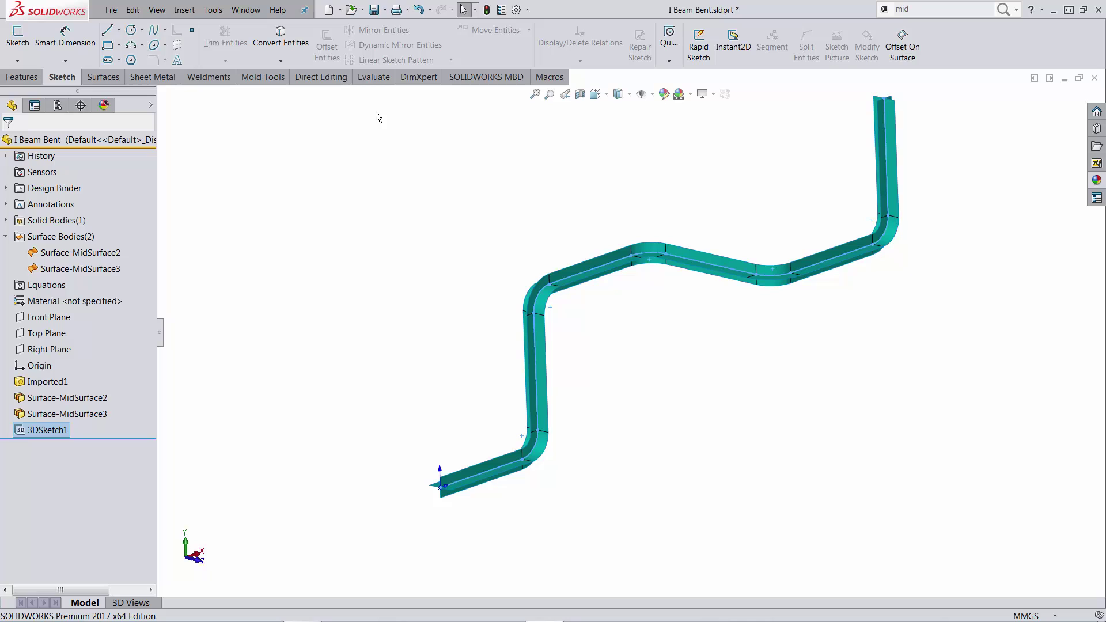
click(314, 78)
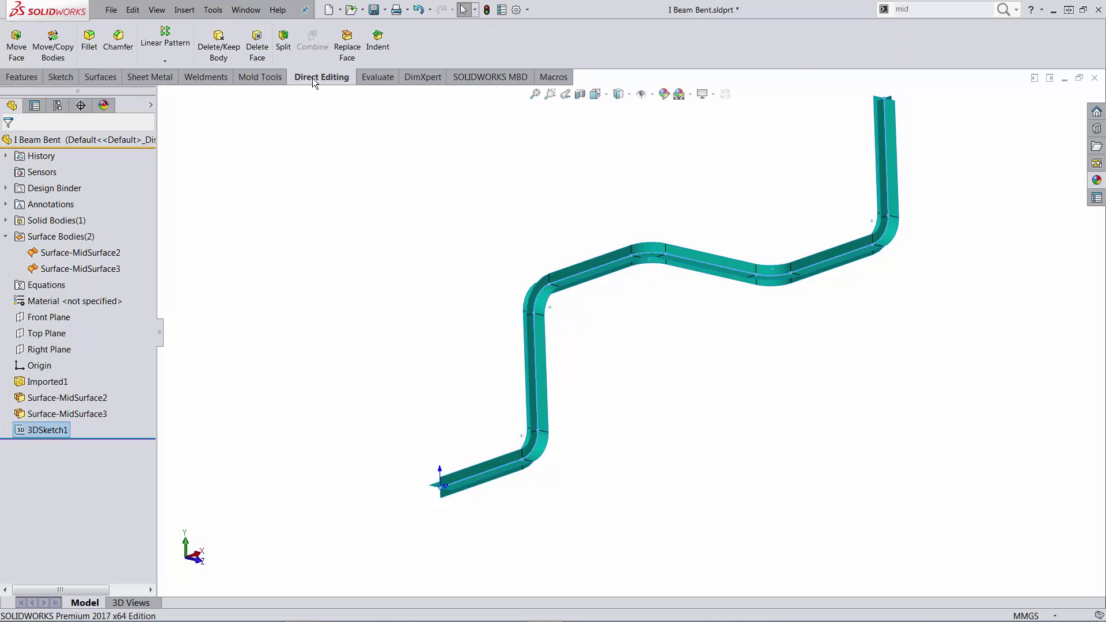
click(219, 46)
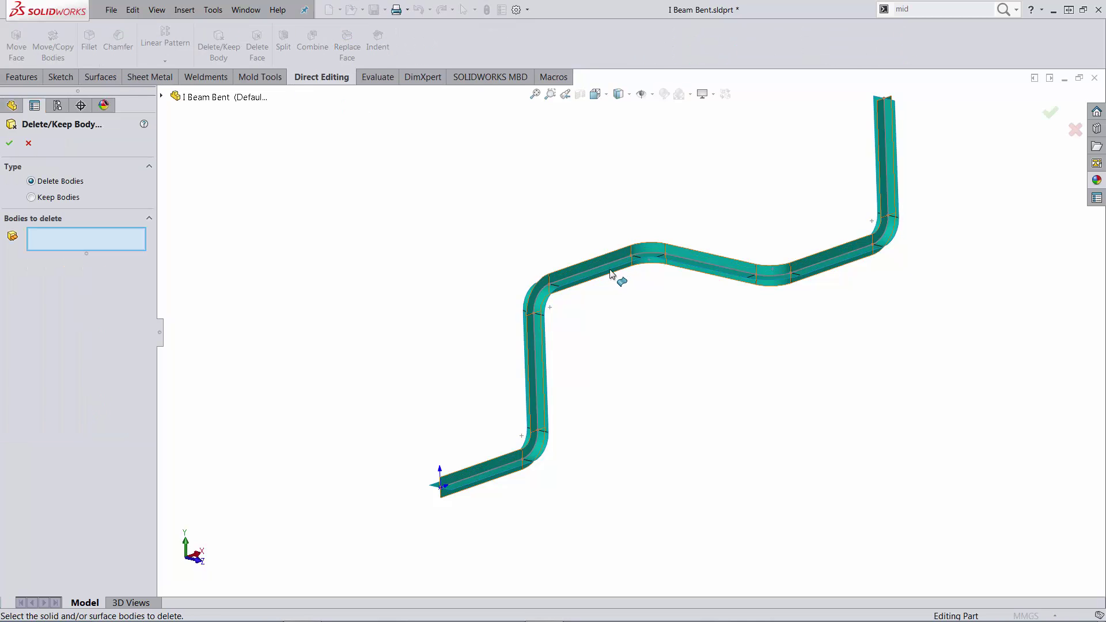
click(618, 259)
click(610, 260)
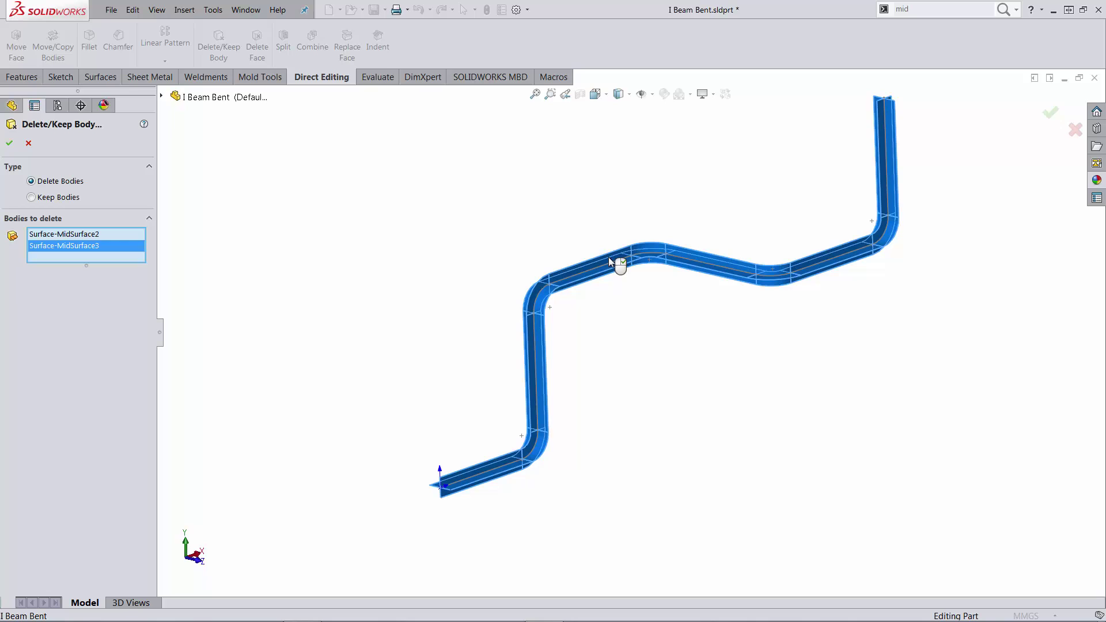
click(11, 144)
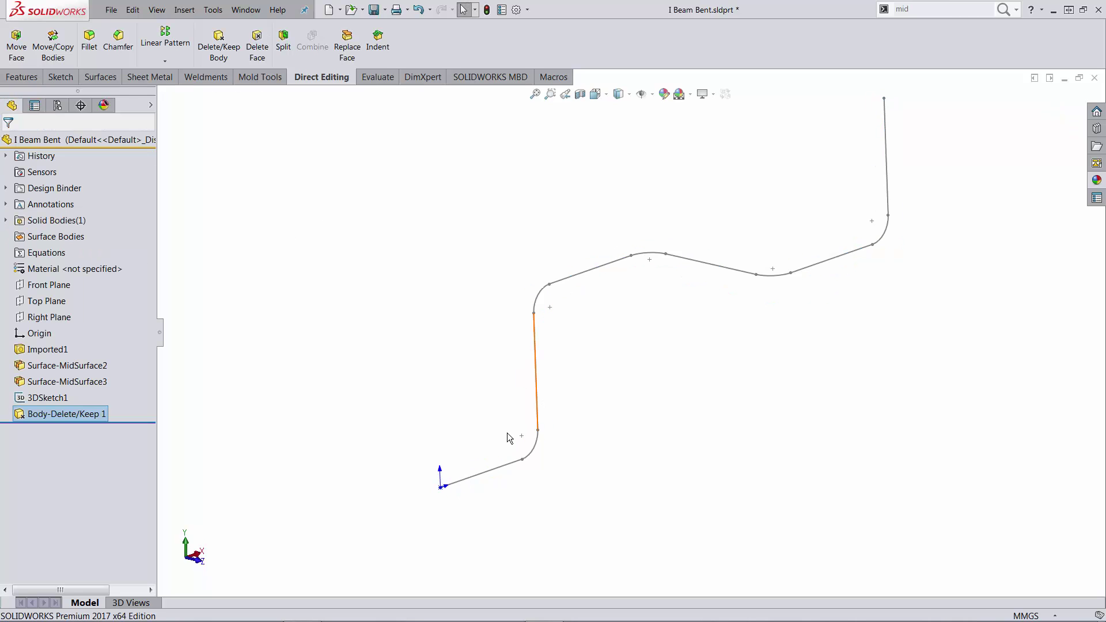
Step: Change the colour of 3DSketch1 to magenta
right_click(858, 257)
click(890, 448)
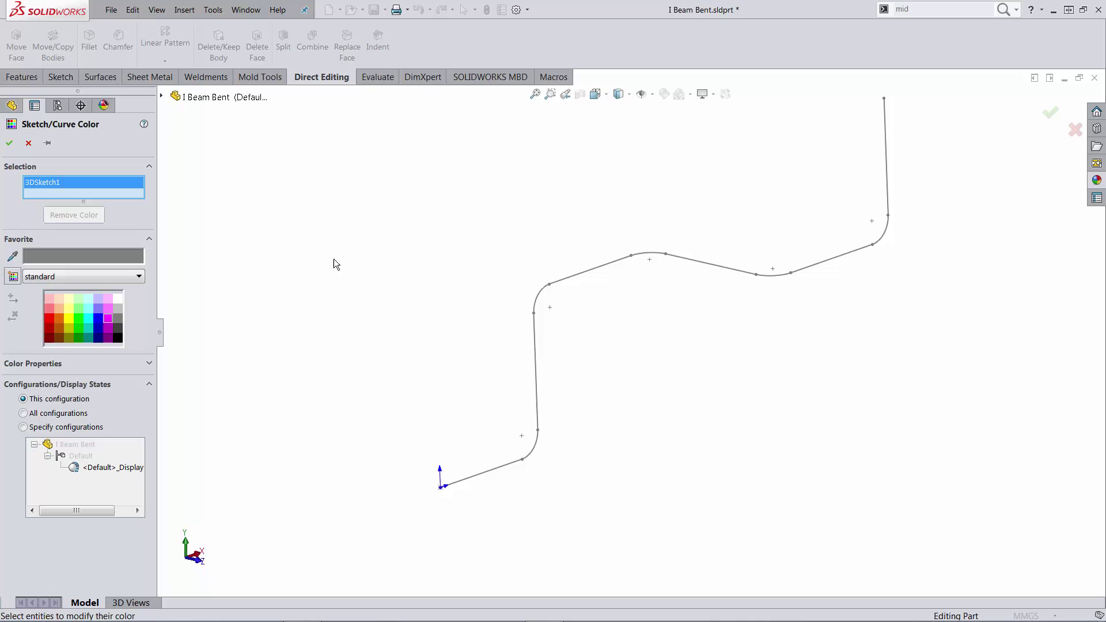
click(107, 319)
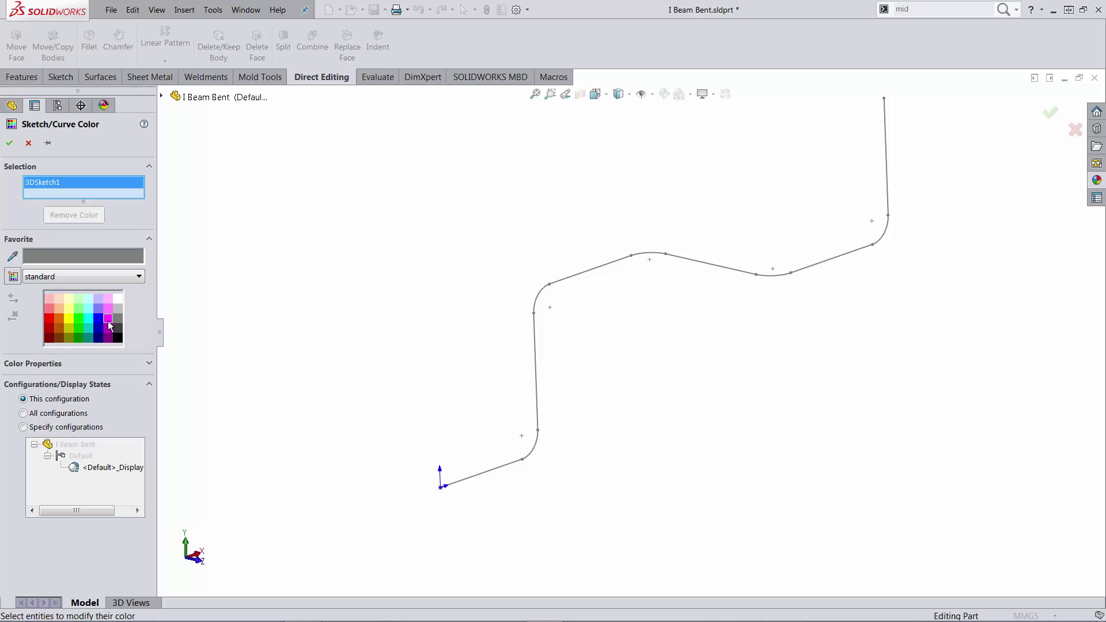
click(9, 144)
mouse_move(814, 370)
middle_down()
mouse_move(840, 403)
mouse_move(824, 392)
mouse_move(835, 394)
middle_up()
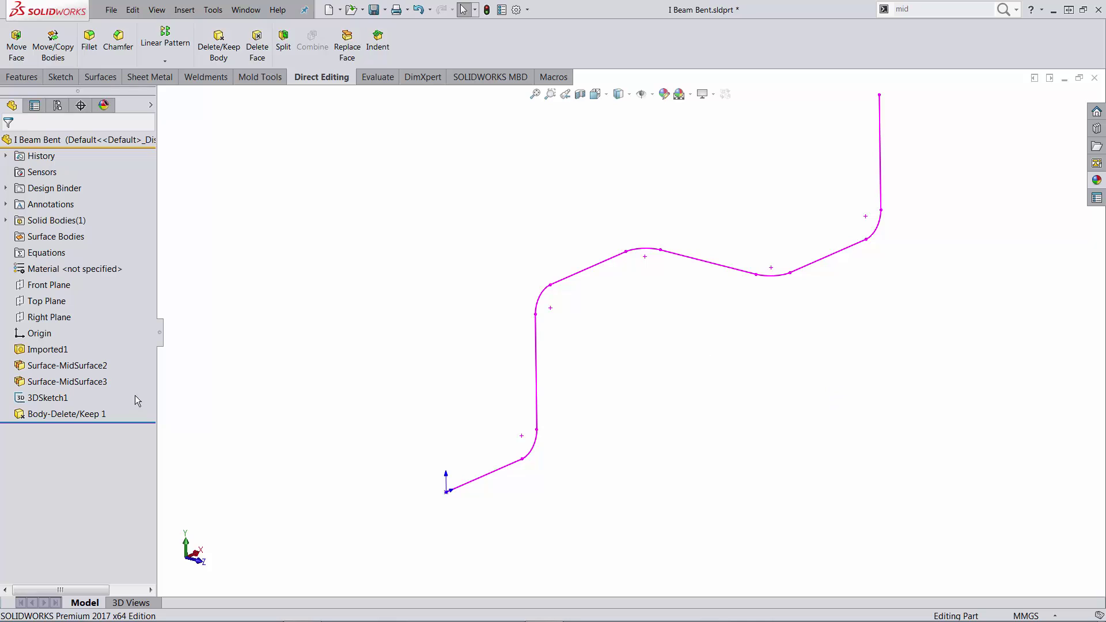
Step: Fit one spline to 3DSketch1's whole line-and-arc chain at 0.00001mm tolerance
right_click(57, 398)
click(123, 332)
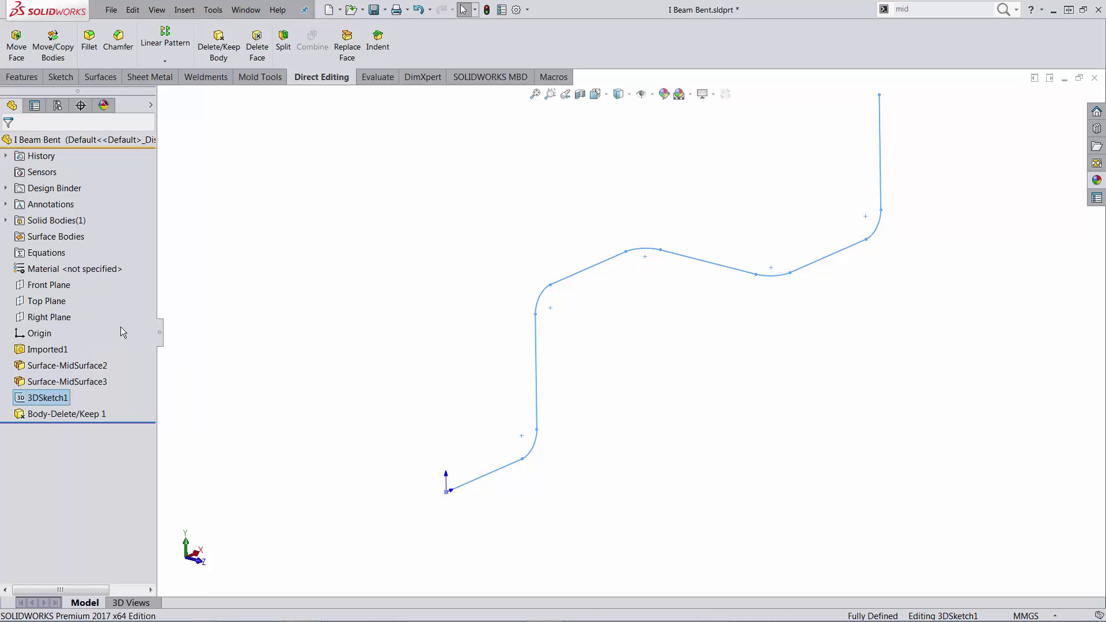
click(499, 473)
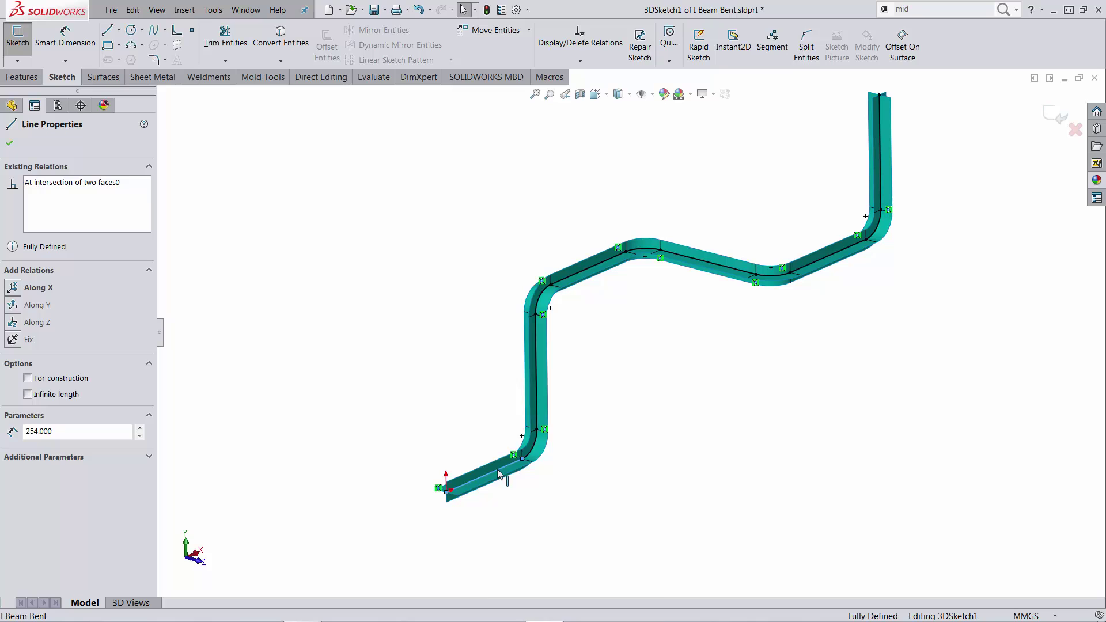
right_click(499, 474)
click(531, 409)
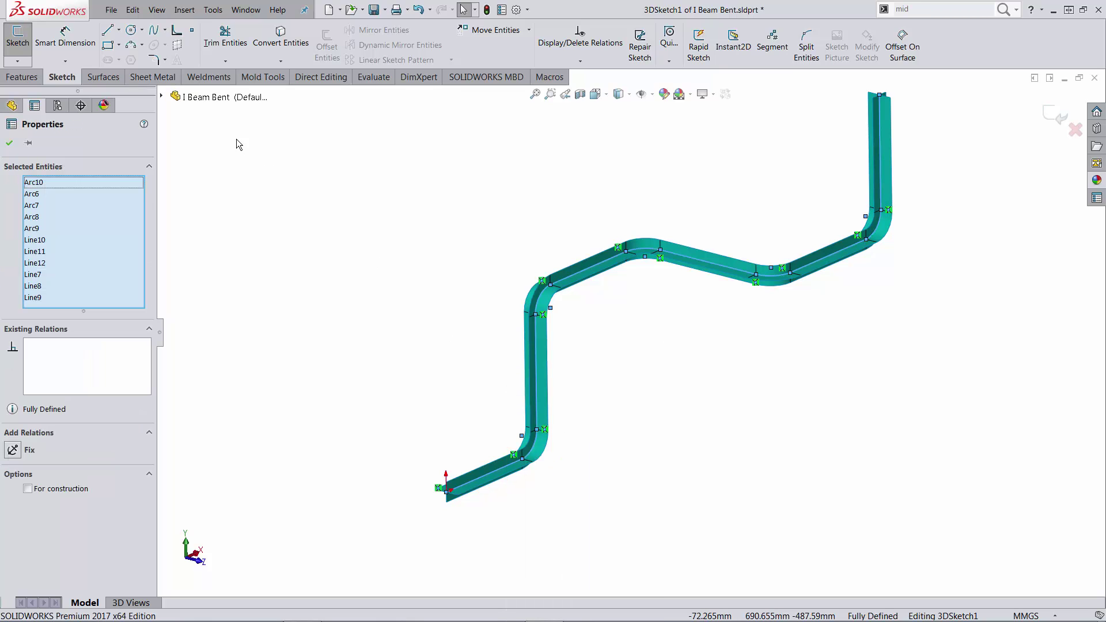
click(177, 32)
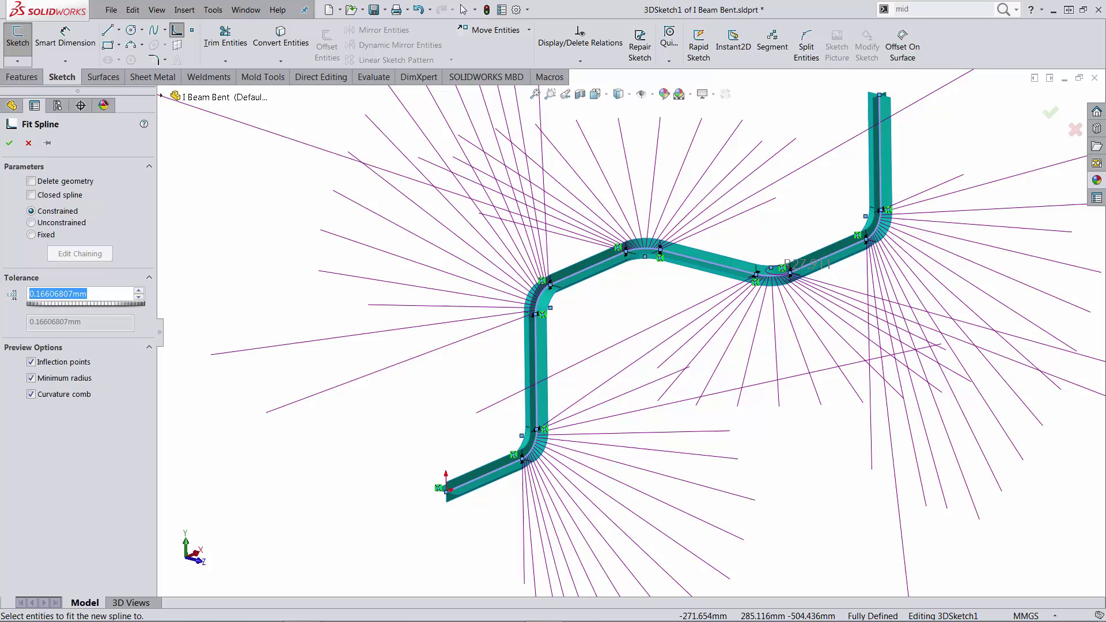
text(.00001)
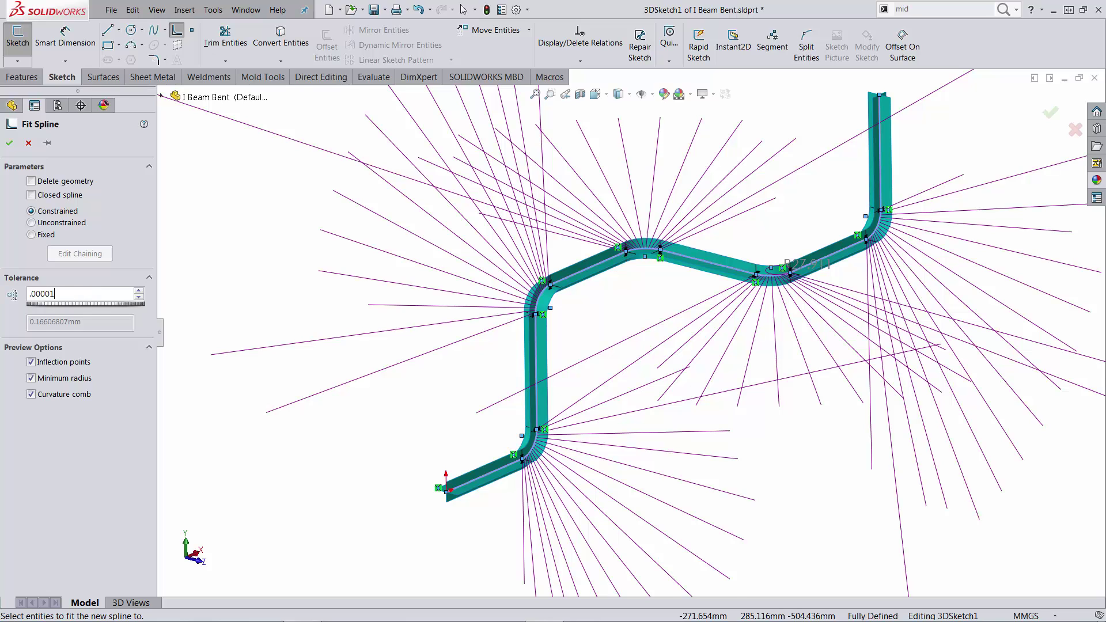
key(Return)
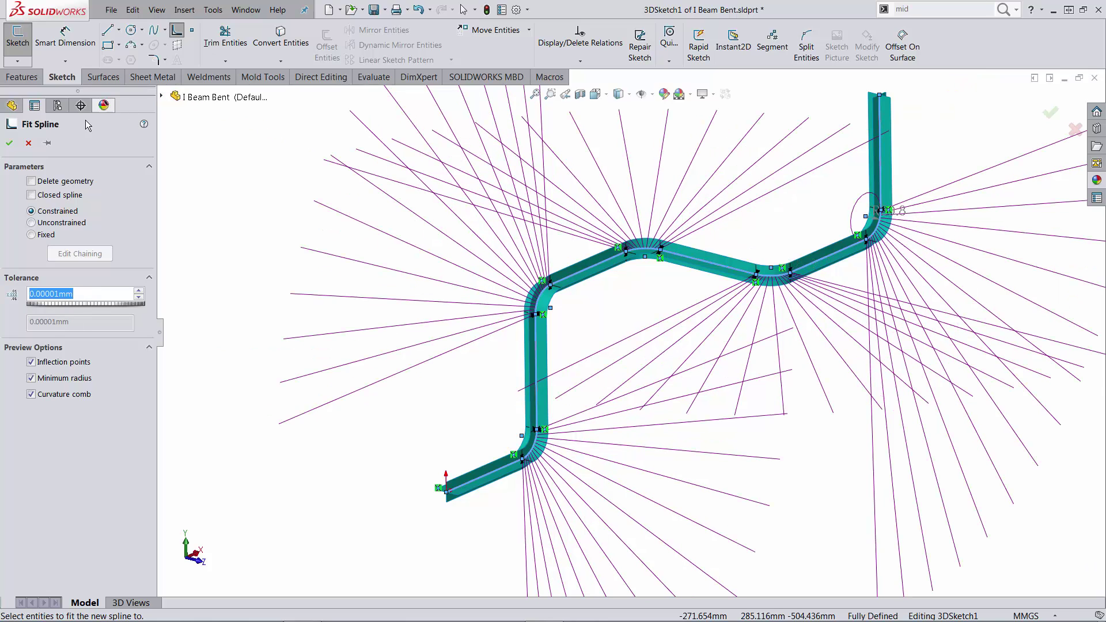
click(9, 145)
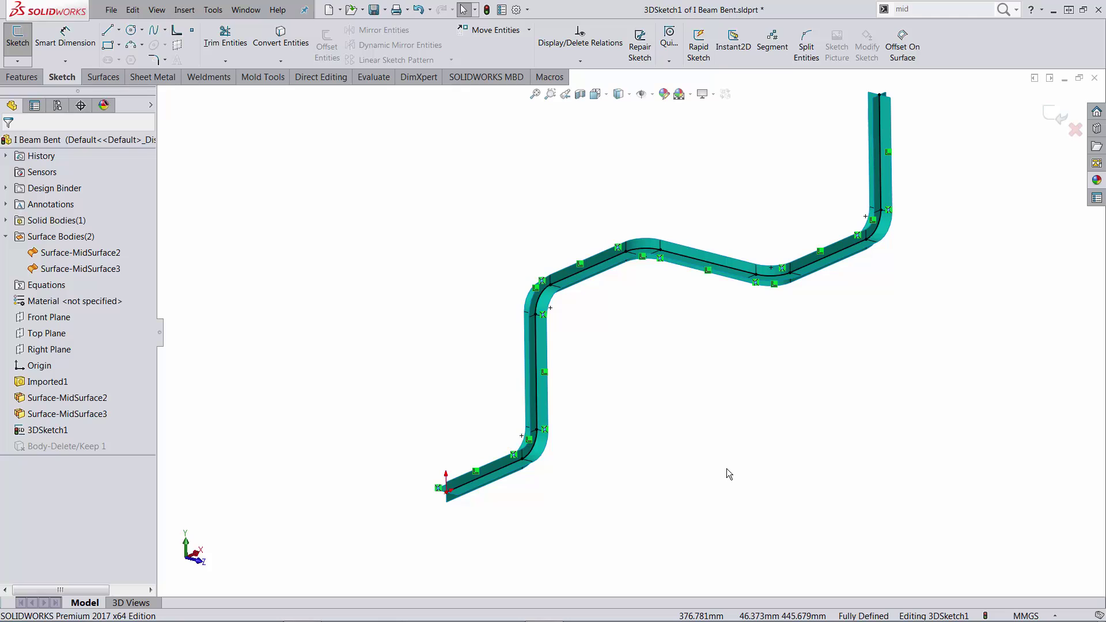
Step: Draw a straight line in the 3D sketch starting at the origin
key(s)
click(737, 481)
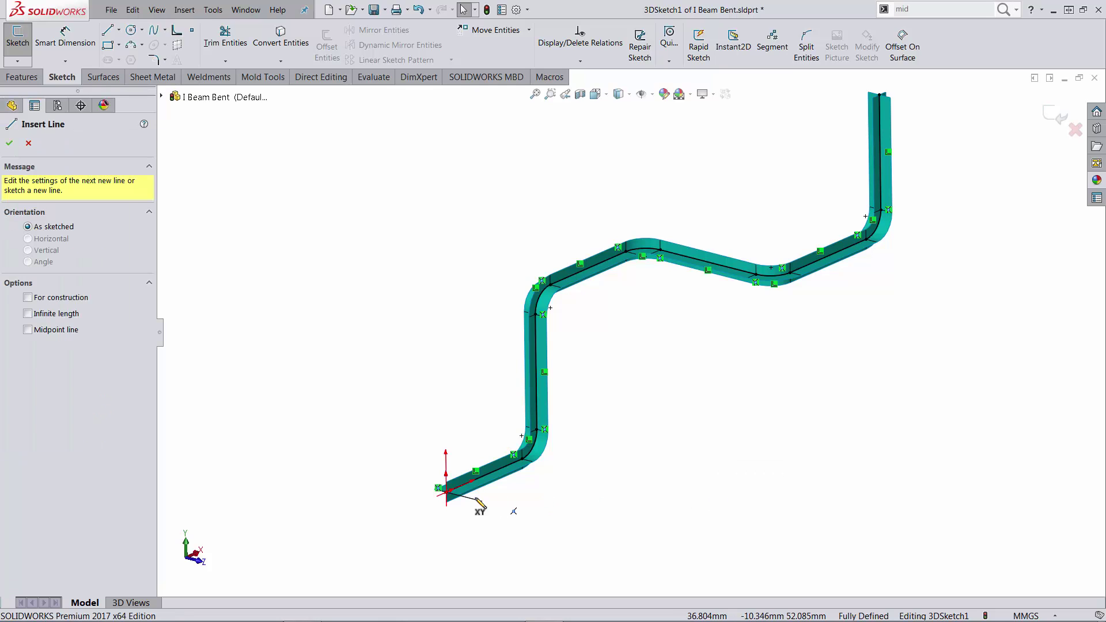
click(448, 493)
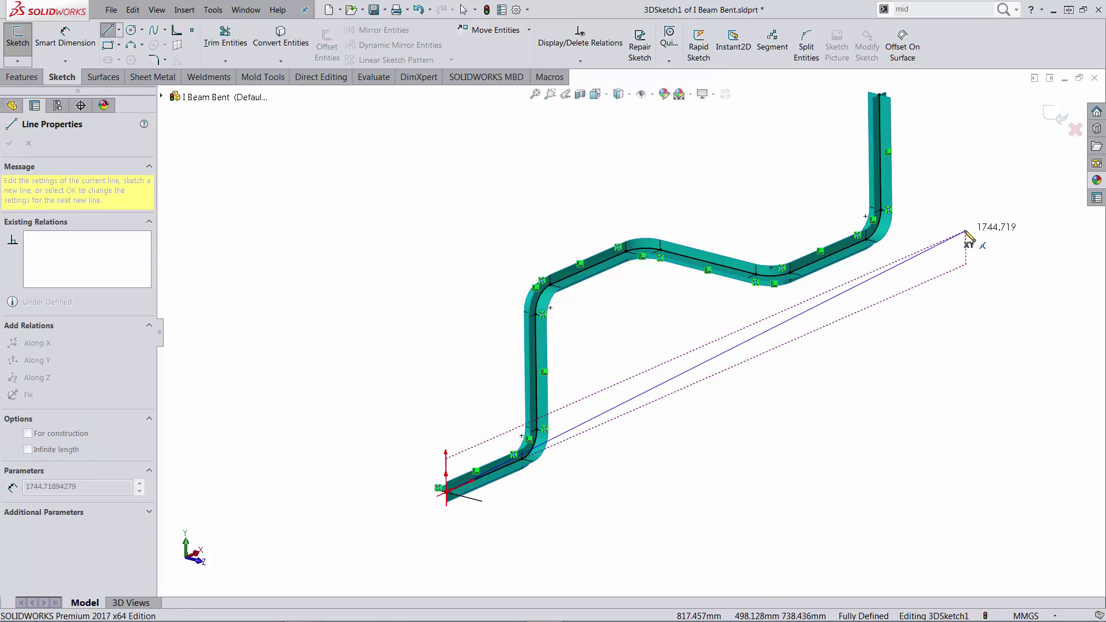
click(972, 263)
key(Escape)
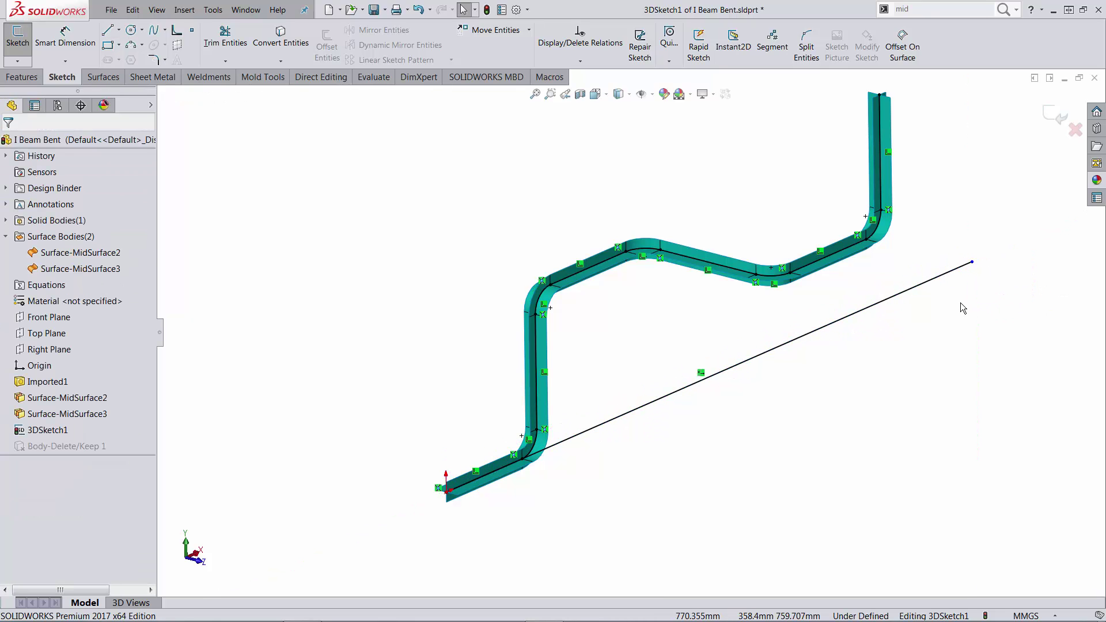
Step: Give the line an Equal Curve Length relation to Spline1 and exit the 3D sketch
click(919, 287)
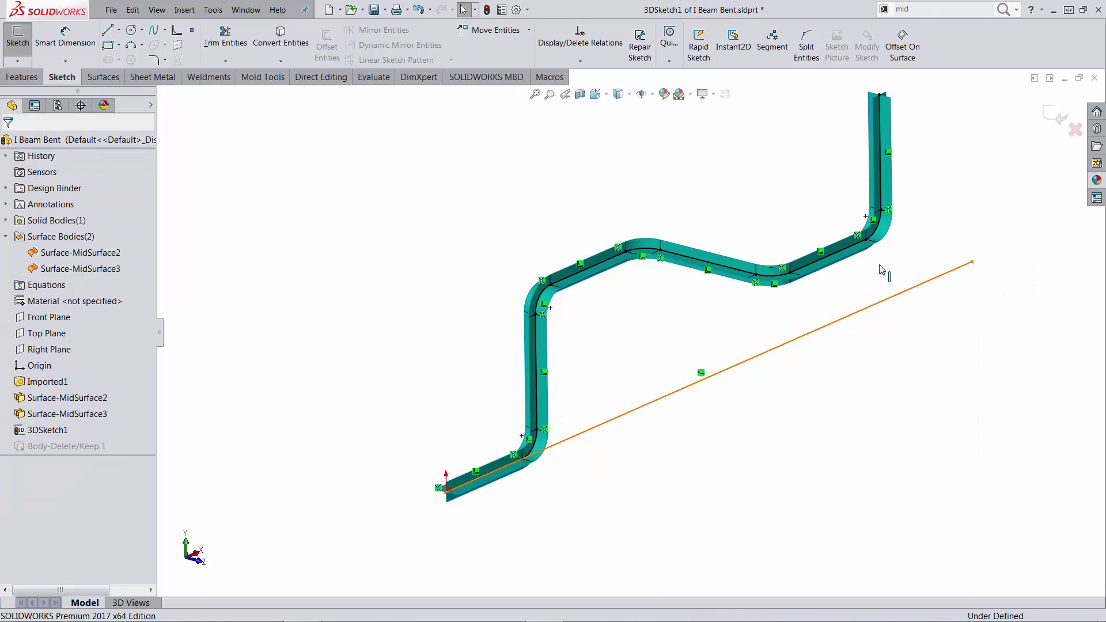
ctrl+click(850, 252)
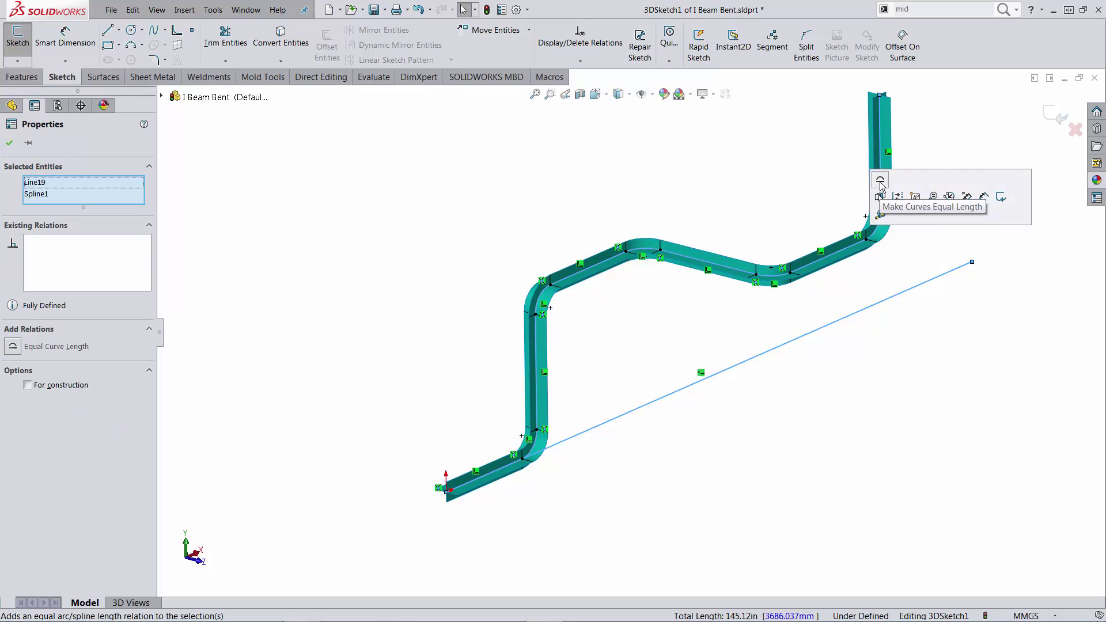
click(880, 182)
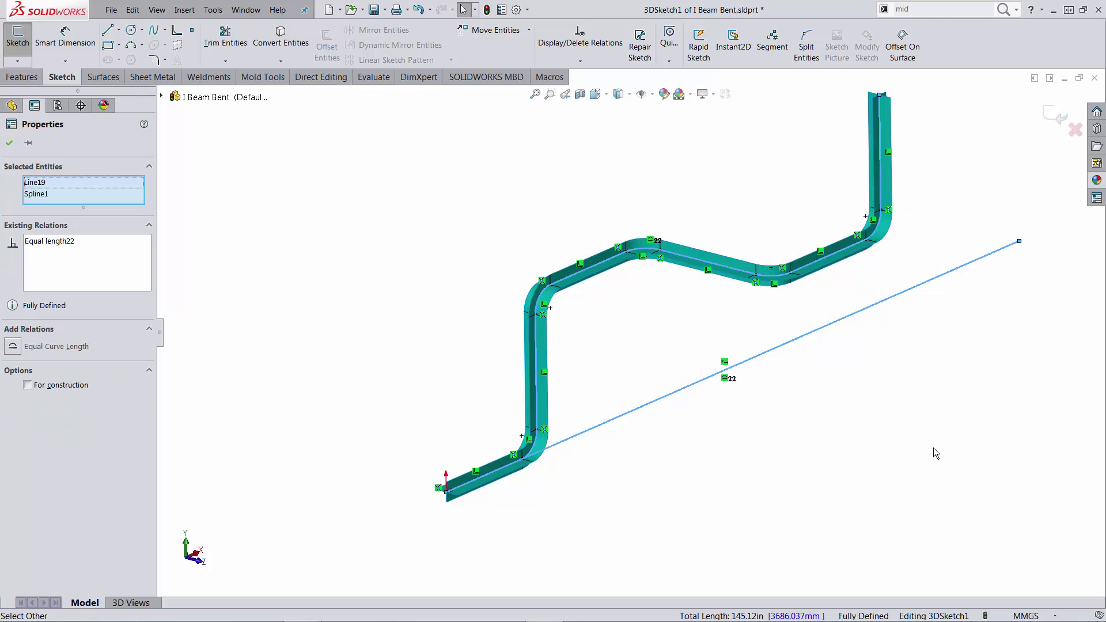
click(894, 458)
scroll(806, 421, up, 2)
mouse_move(803, 416)
middle_down()
mouse_move(807, 573)
mouse_move(797, 492)
mouse_move(748, 447)
middle_up()
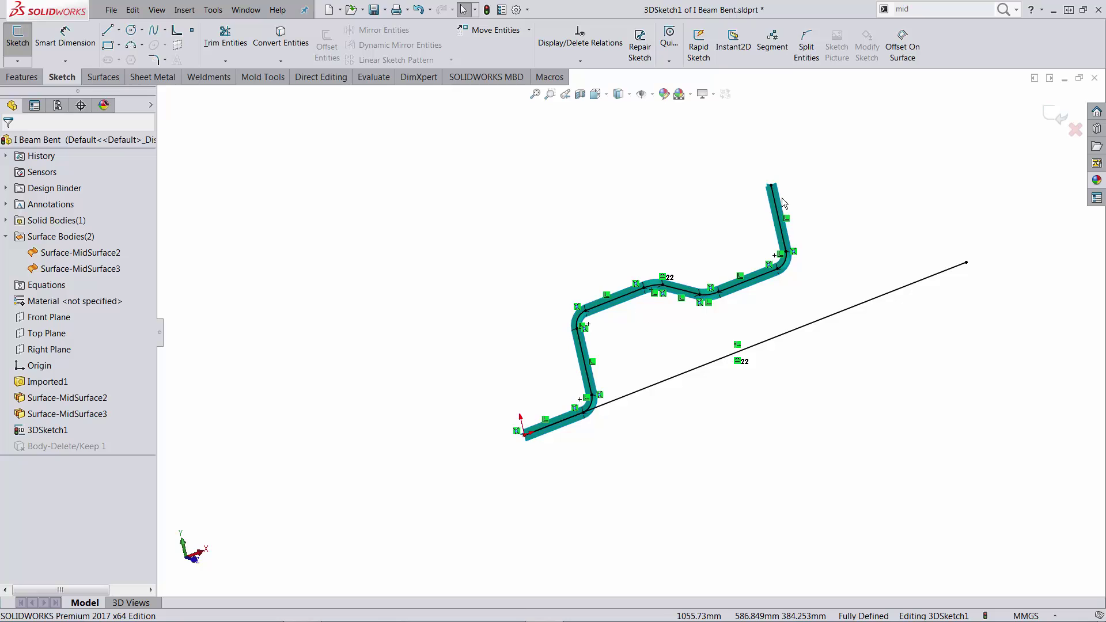
click(1054, 120)
mouse_move(830, 292)
middle_down()
mouse_move(874, 308)
mouse_move(869, 291)
mouse_move(671, 389)
middle_up()
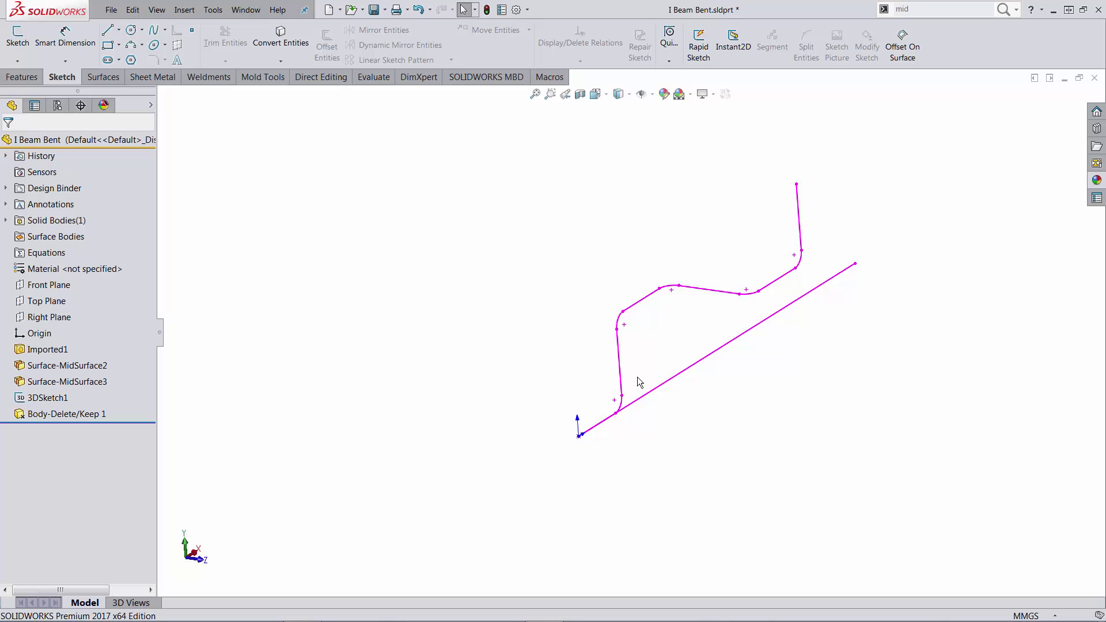
Step: Sketch on the beam's end face and convert its edges into the I-section outline
scroll(614, 443, down, 5)
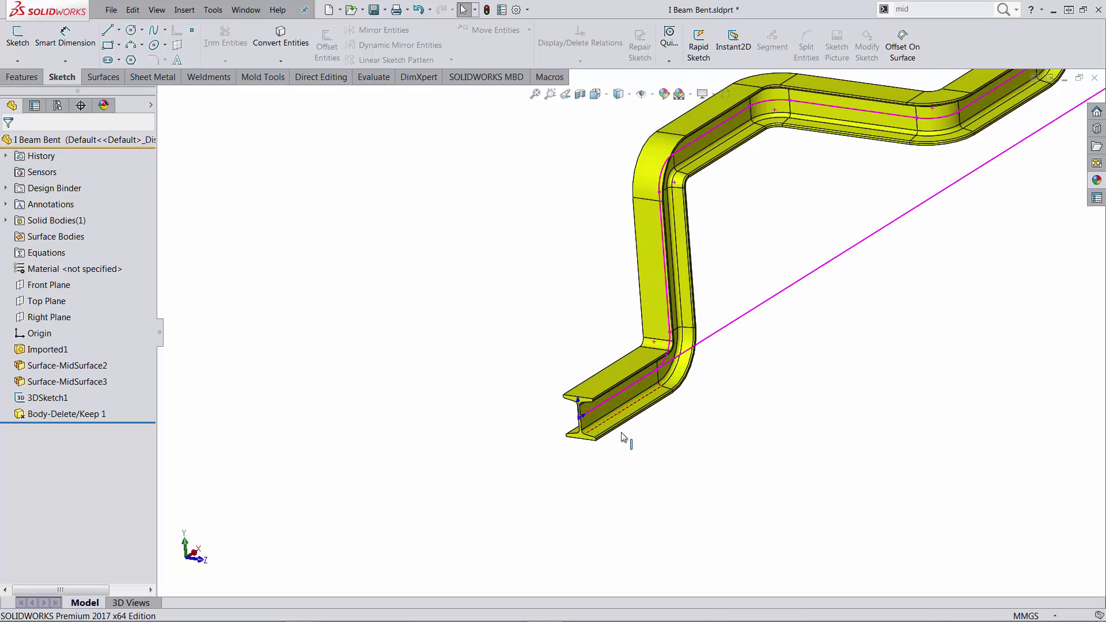
click(558, 426)
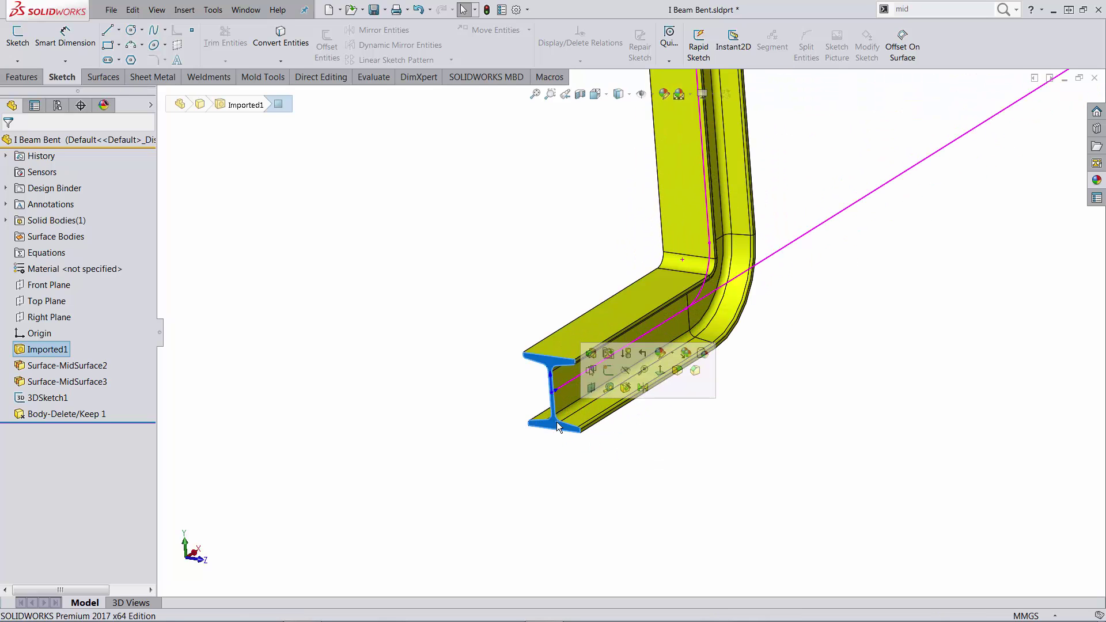
click(608, 371)
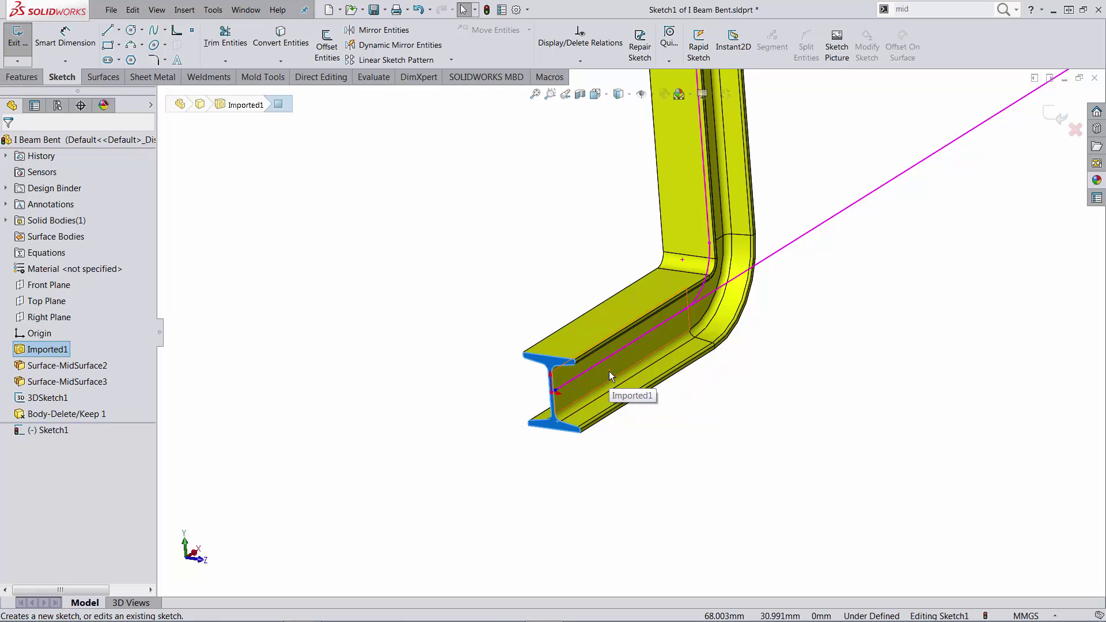
key(s)
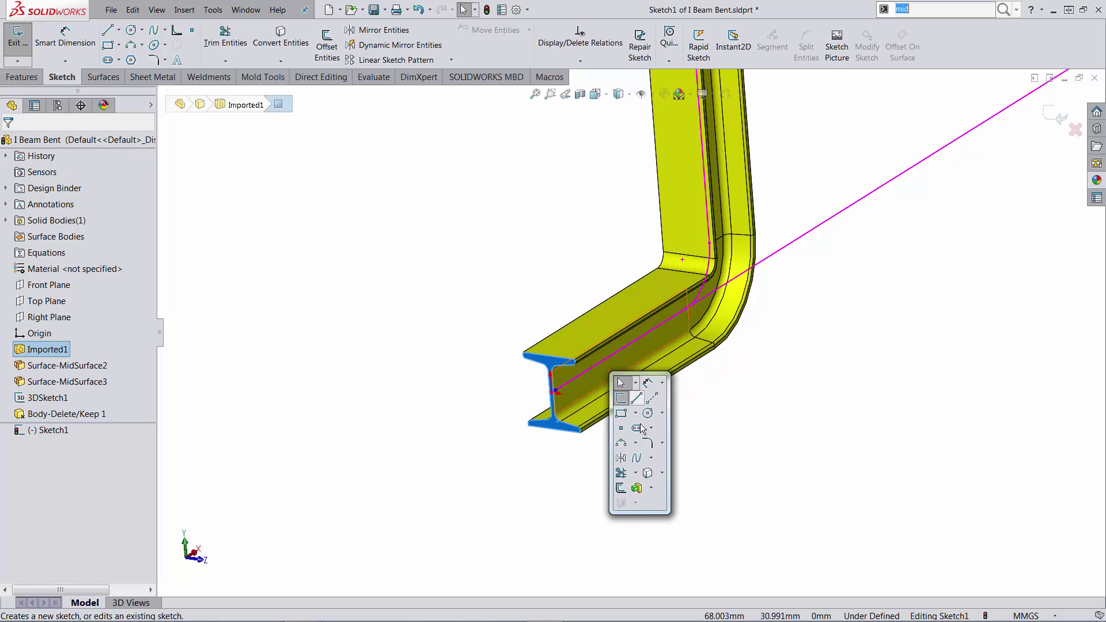
click(646, 473)
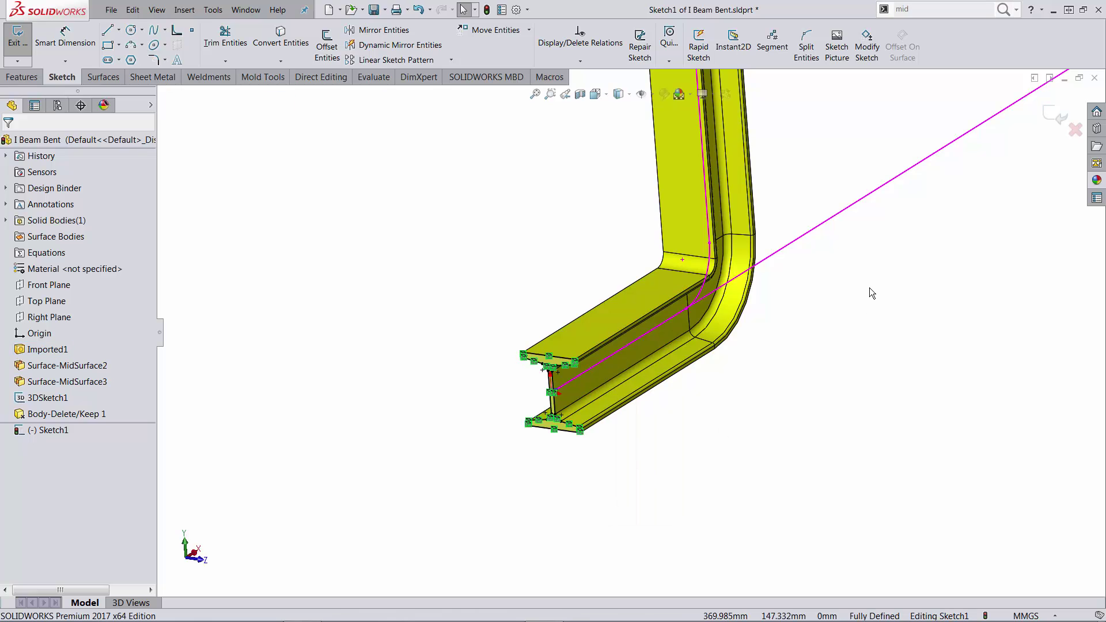
Step: Extrude the I-section Up To Vertex at the line's far end as a straight beam
key(s)
click(868, 401)
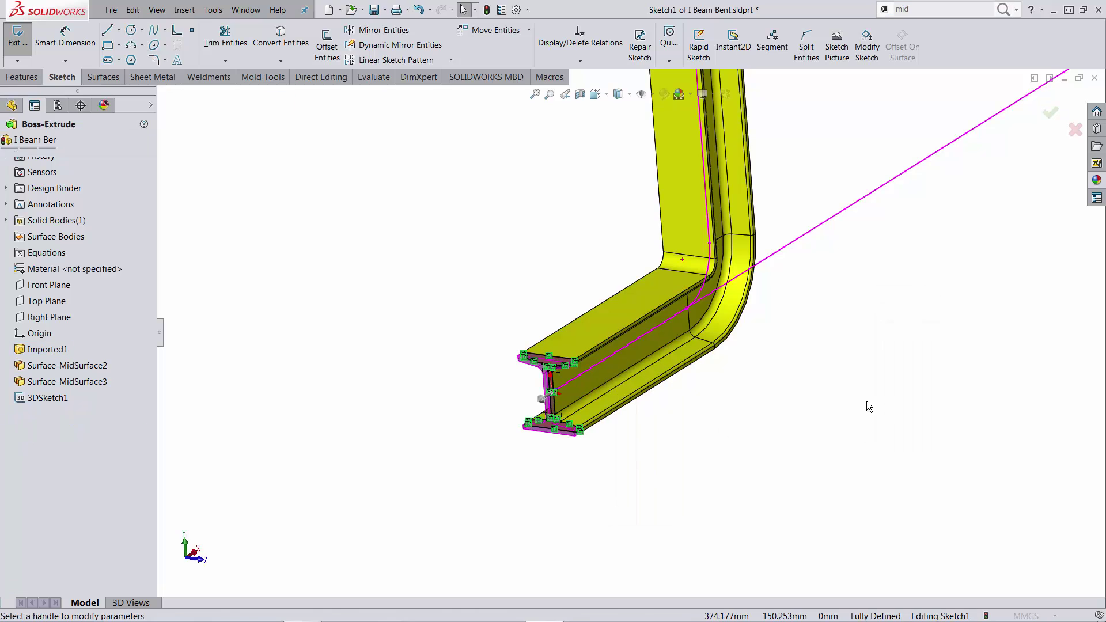
right_click(832, 251)
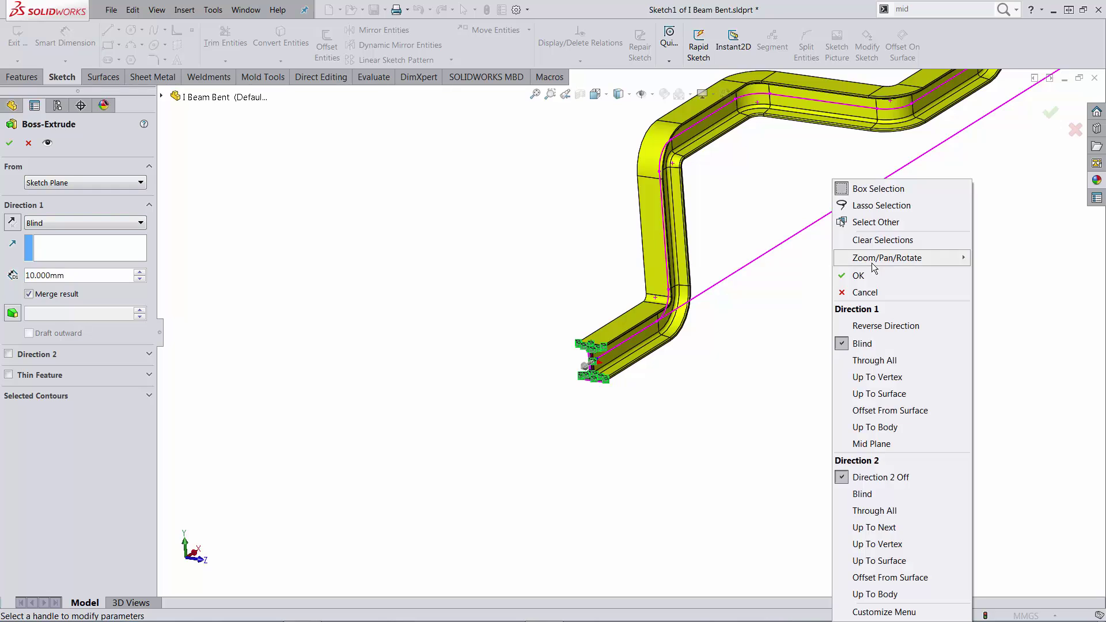
click(877, 377)
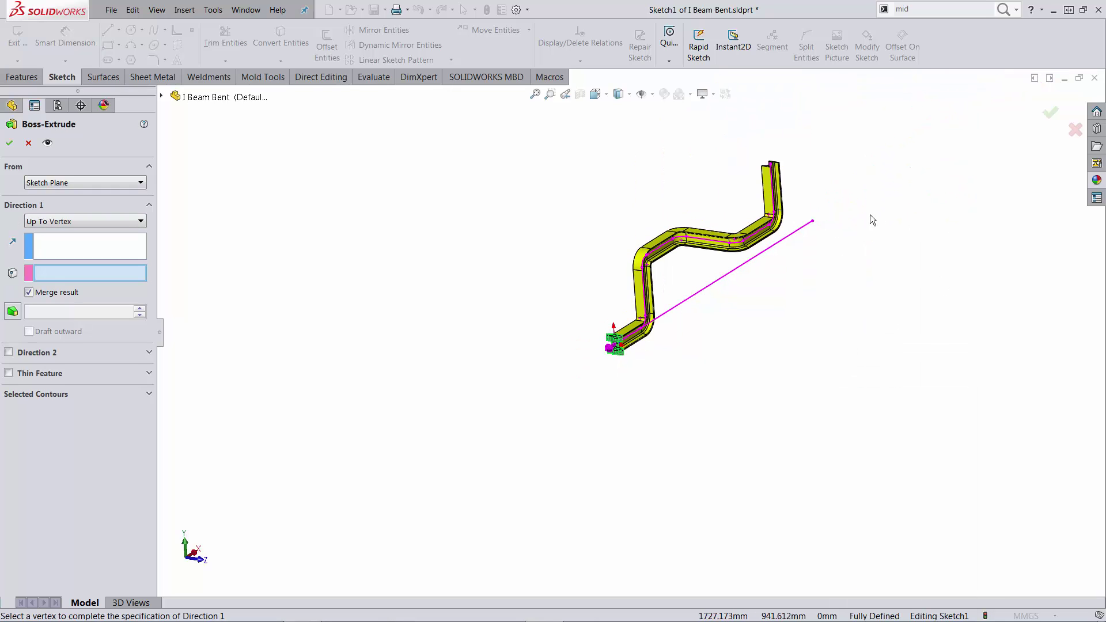
click(812, 221)
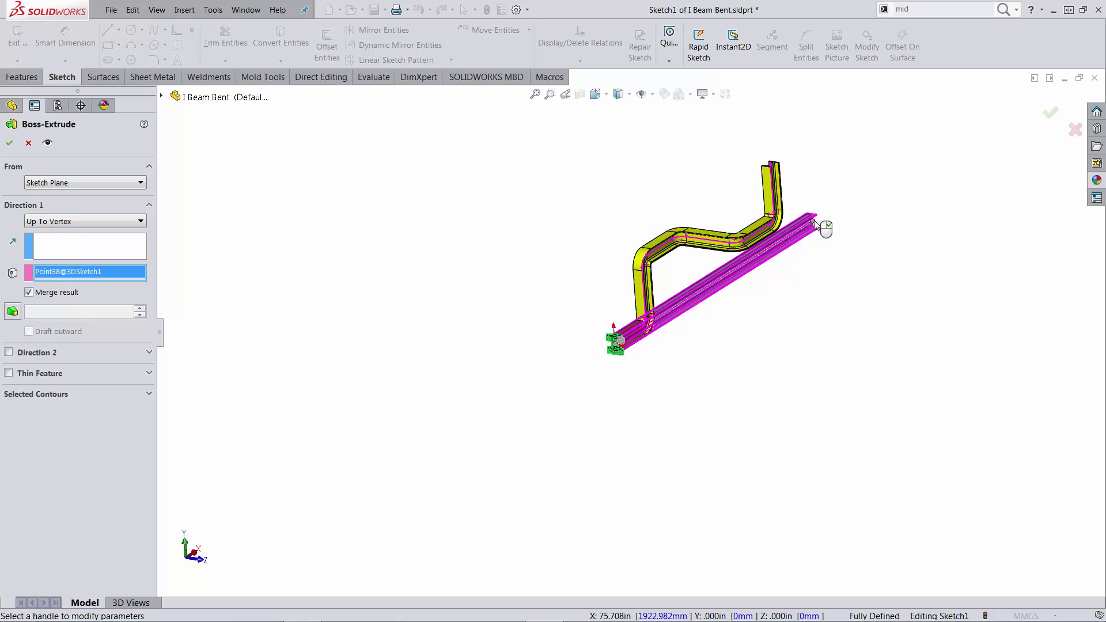
right_click(813, 220)
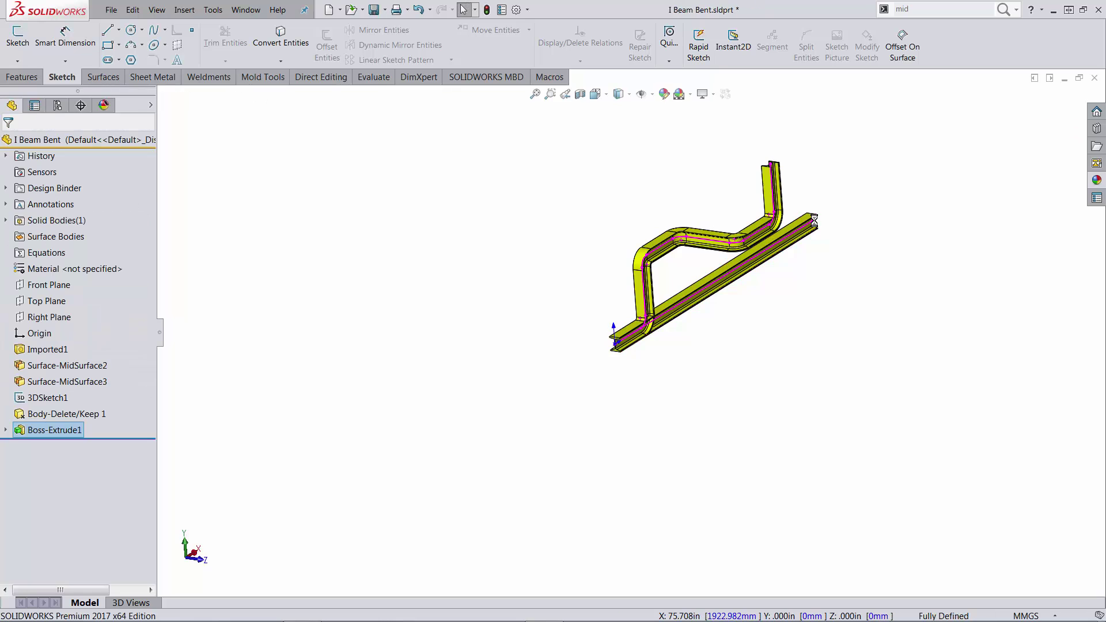
Step: Re-confirm Boss-Extrude1 and drag the rollback bar to just after Imported1
right_click(670, 314)
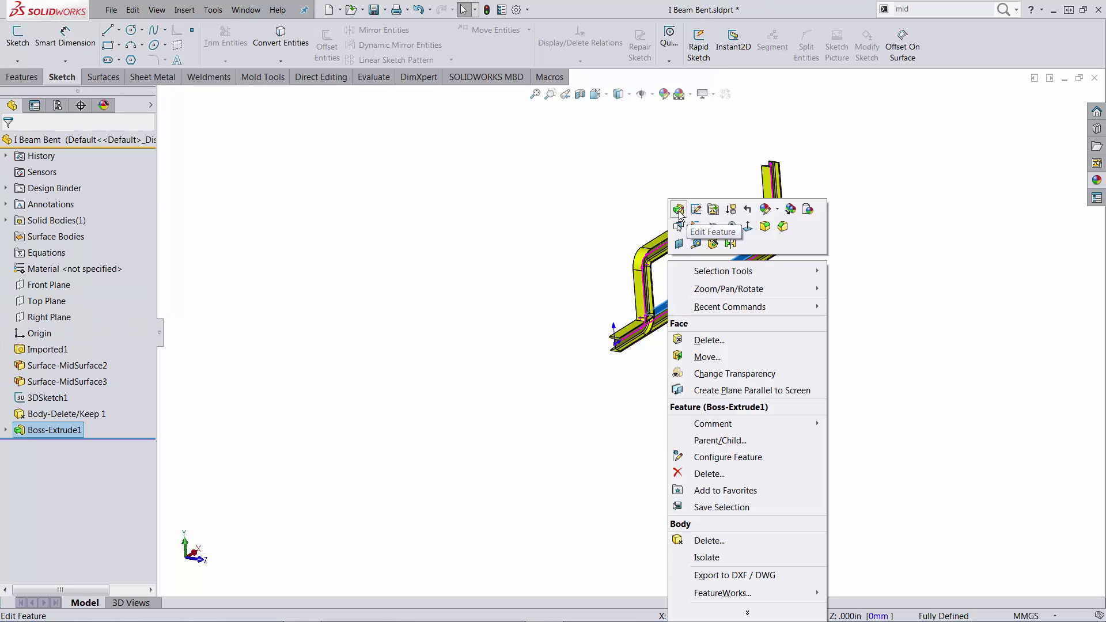
click(680, 210)
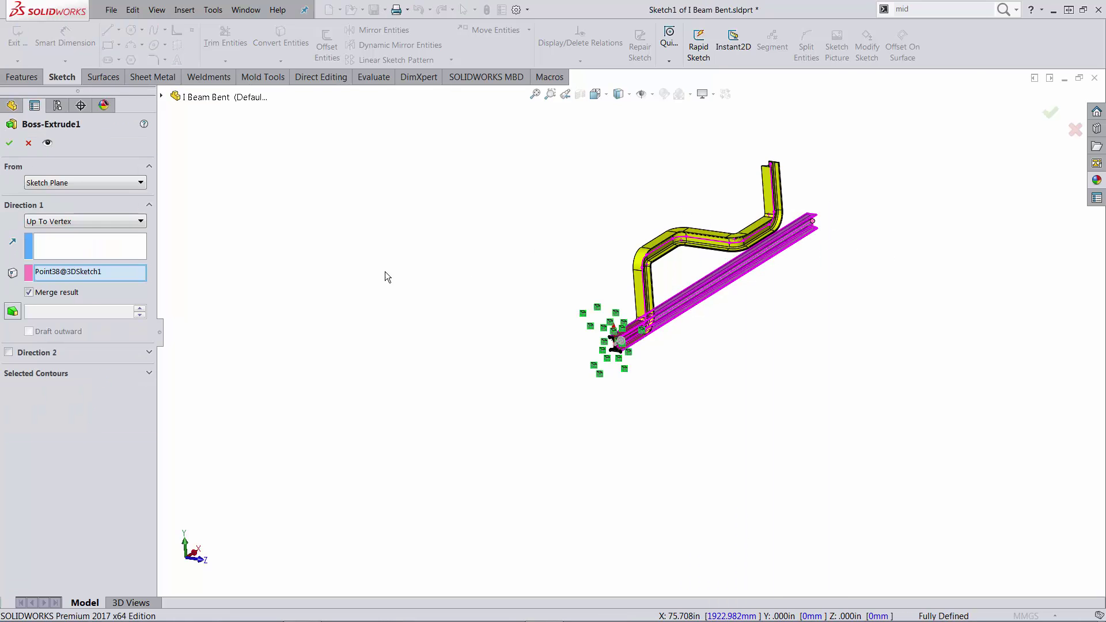
click(9, 143)
scroll(758, 215, up, 3)
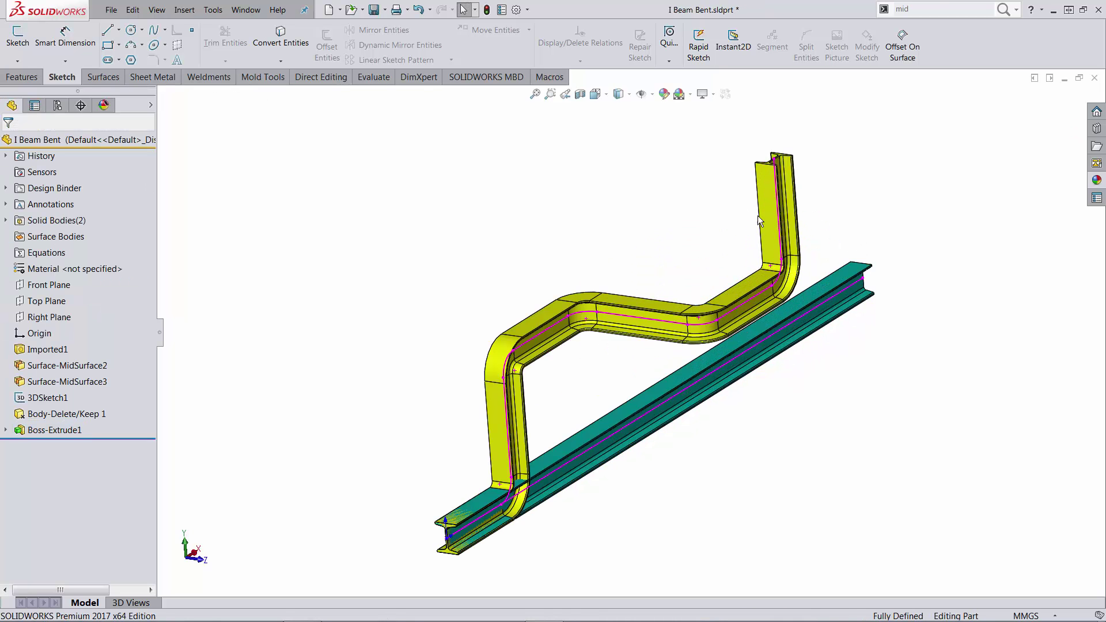
middle_drag(758, 215, 903, 286)
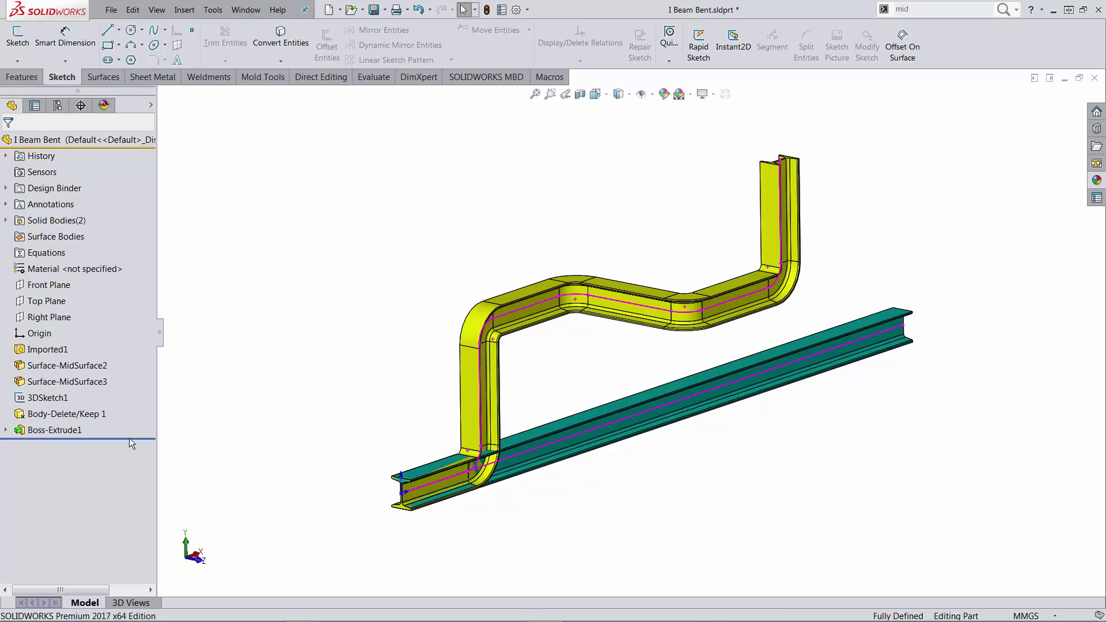
drag(131, 441, 141, 359)
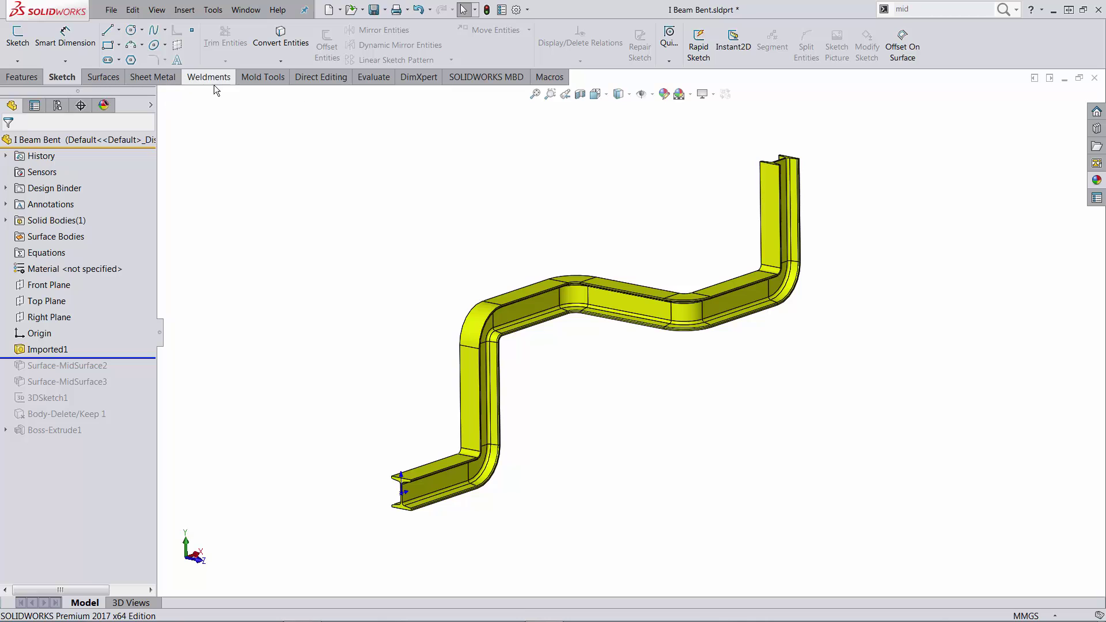
Step: Translate the bent beam's upper-section faces 10 mm along a beam edge in the reversed direction with Move Face
click(321, 76)
click(16, 47)
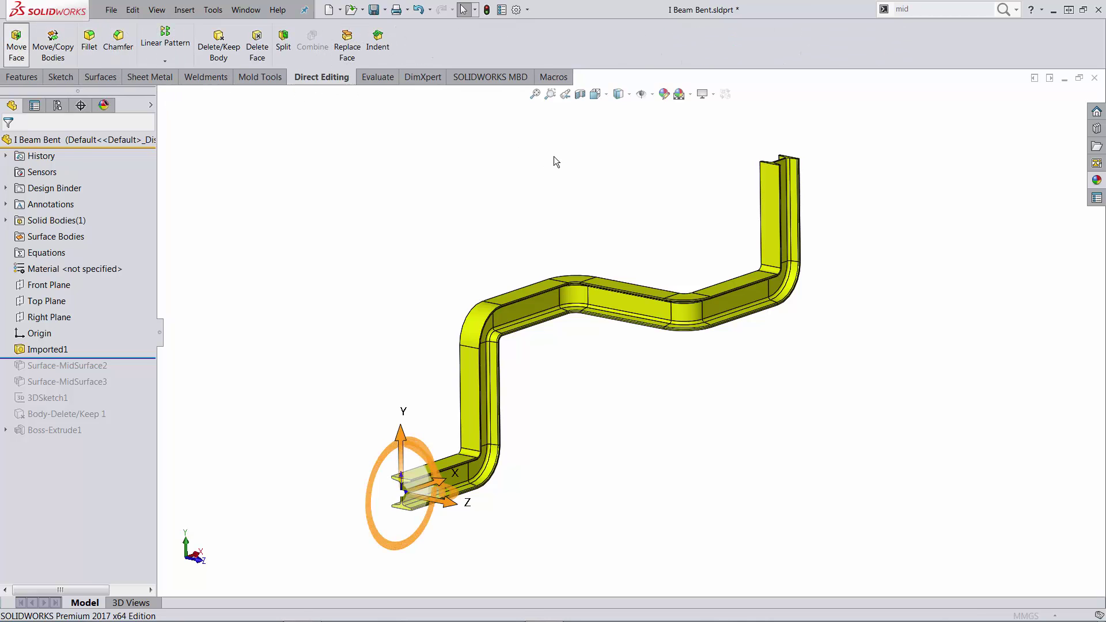
drag(533, 118, 878, 368)
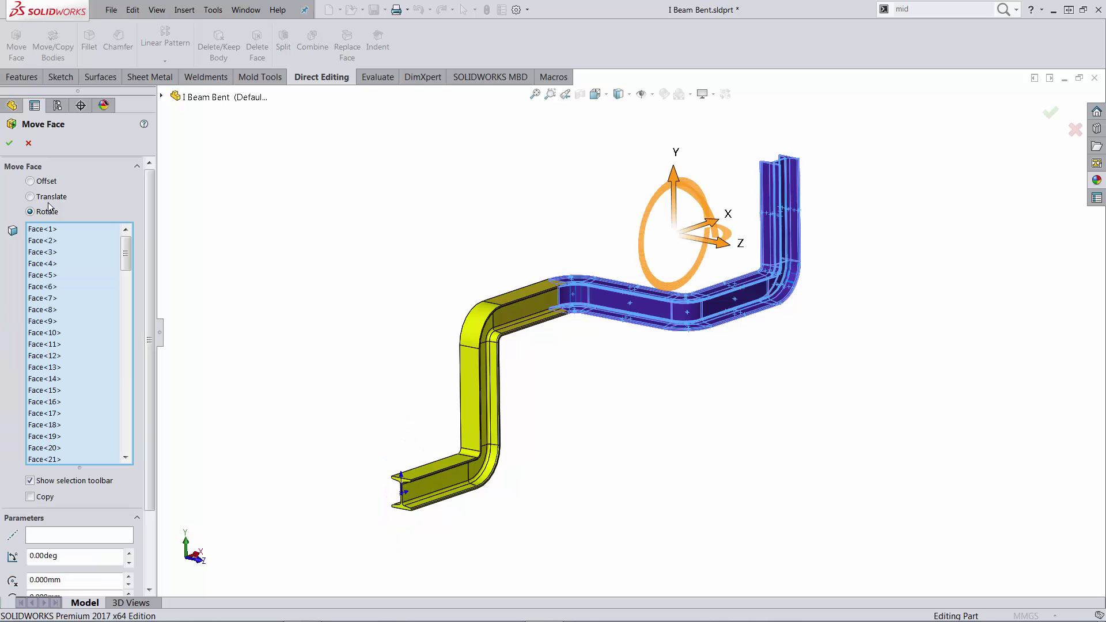
click(49, 199)
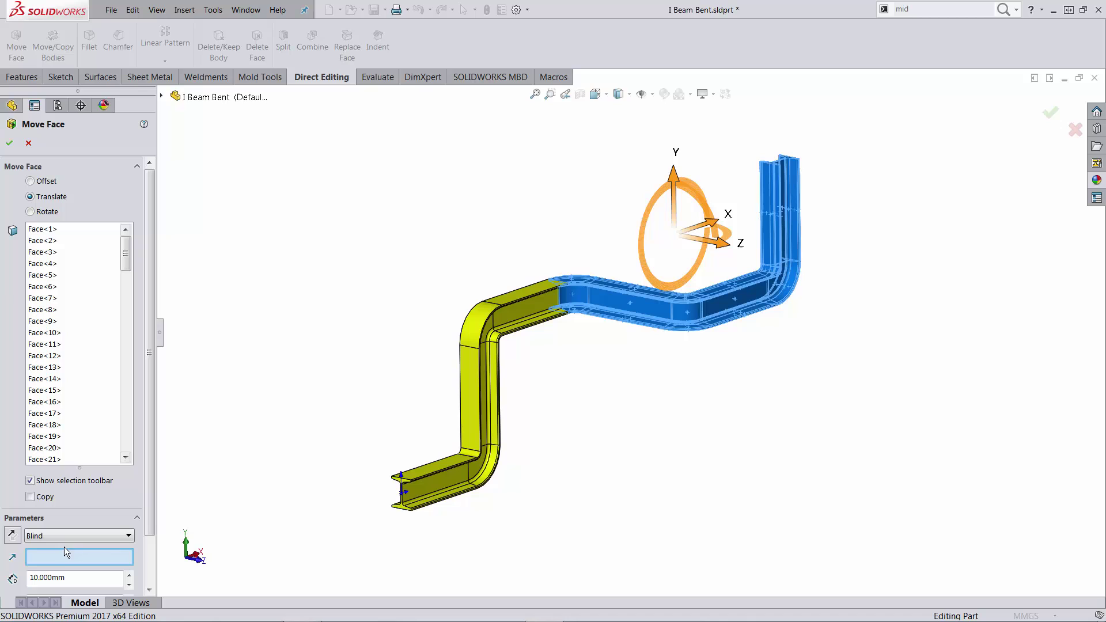
click(532, 293)
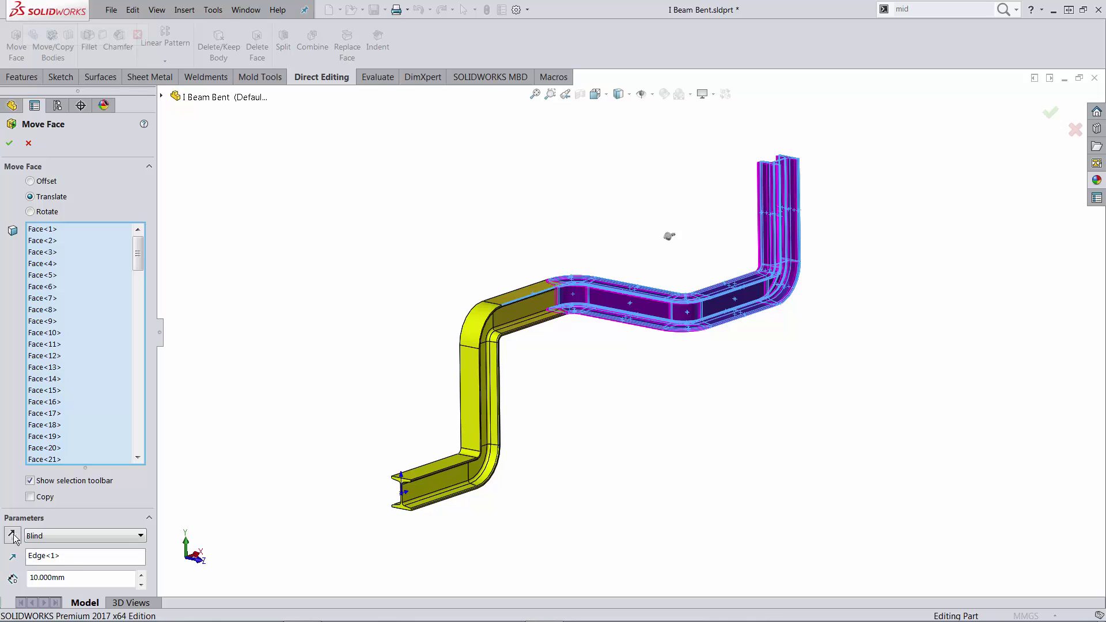
click(86, 577)
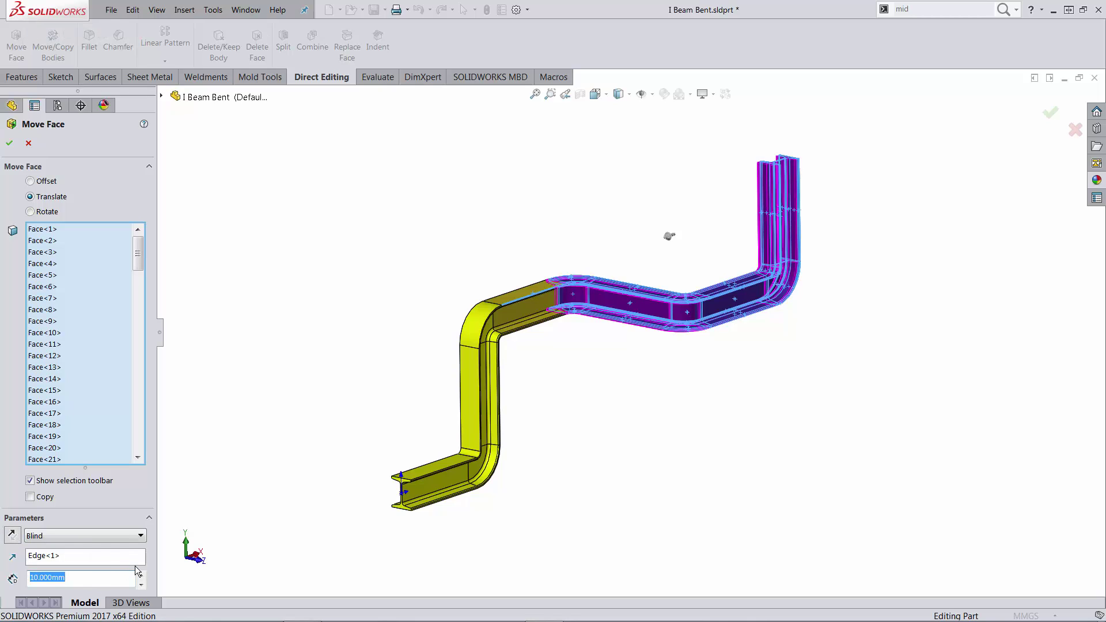
click(17, 535)
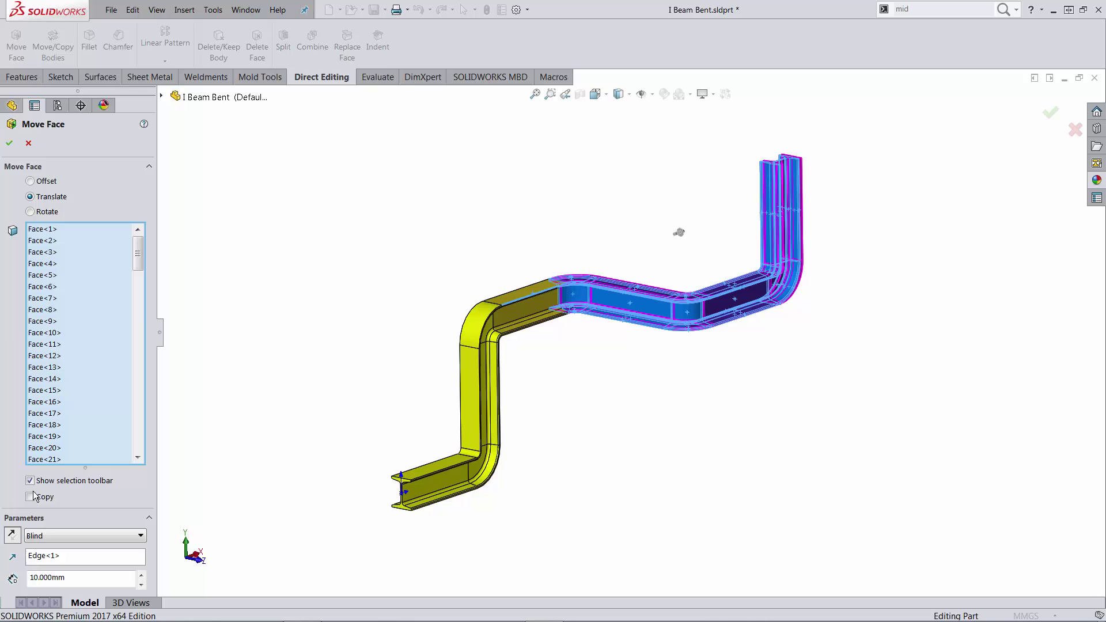
click(9, 144)
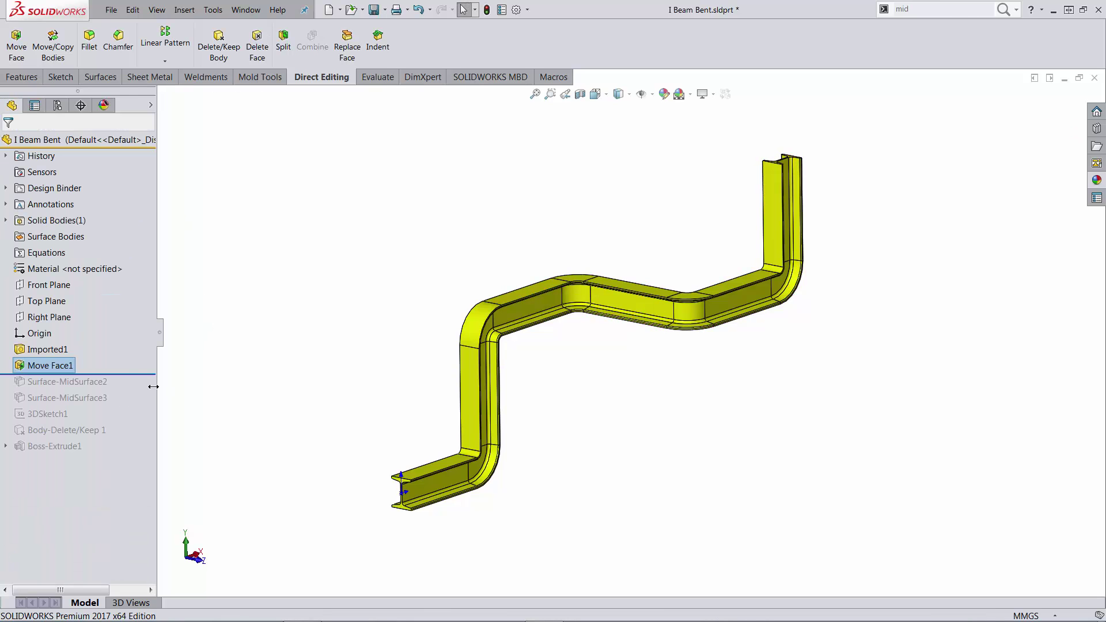
Step: Roll the feature tree forward past Move Face1 to the end
right_click(138, 373)
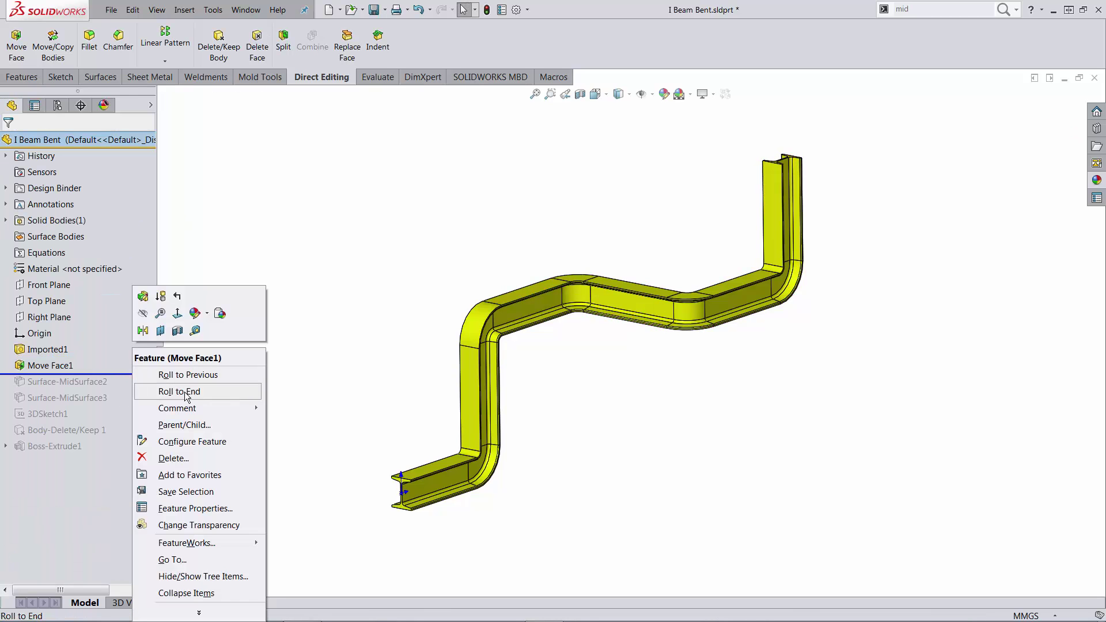
click(235, 394)
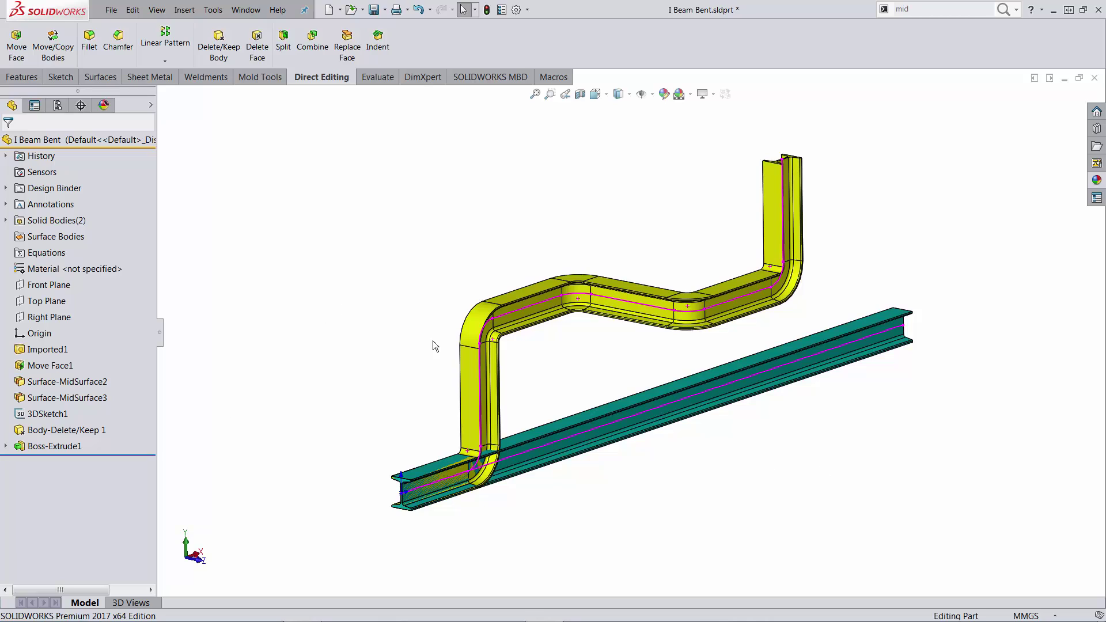
scroll(435, 341, up, 3)
Step: With Instant3D, drag the vertical leg face outward so the straight beam lengthens to match
click(23, 77)
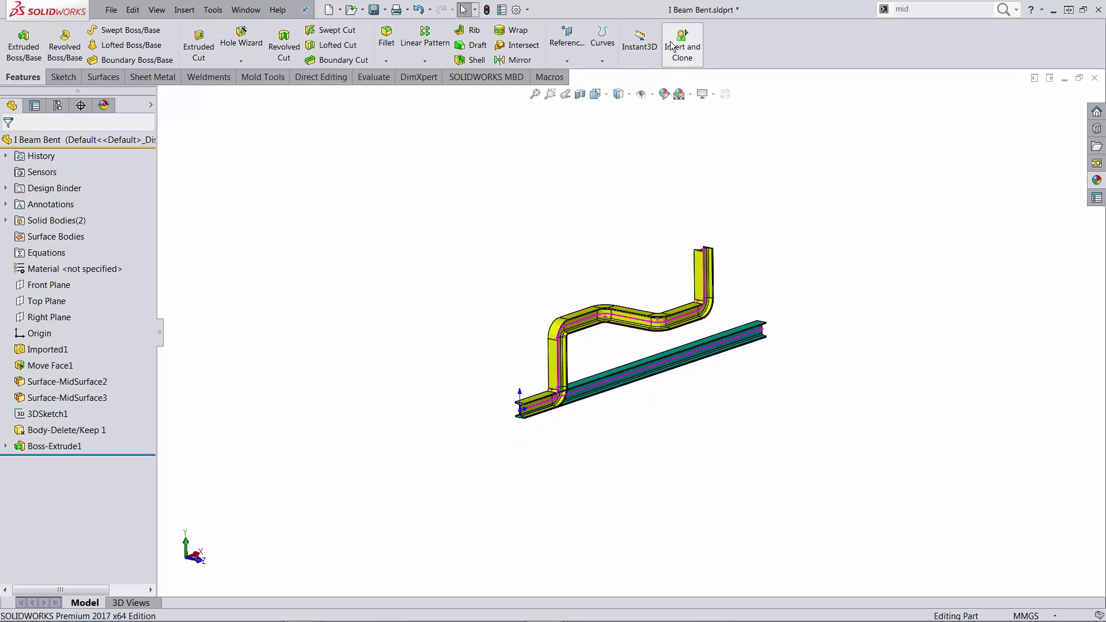
click(637, 35)
click(700, 274)
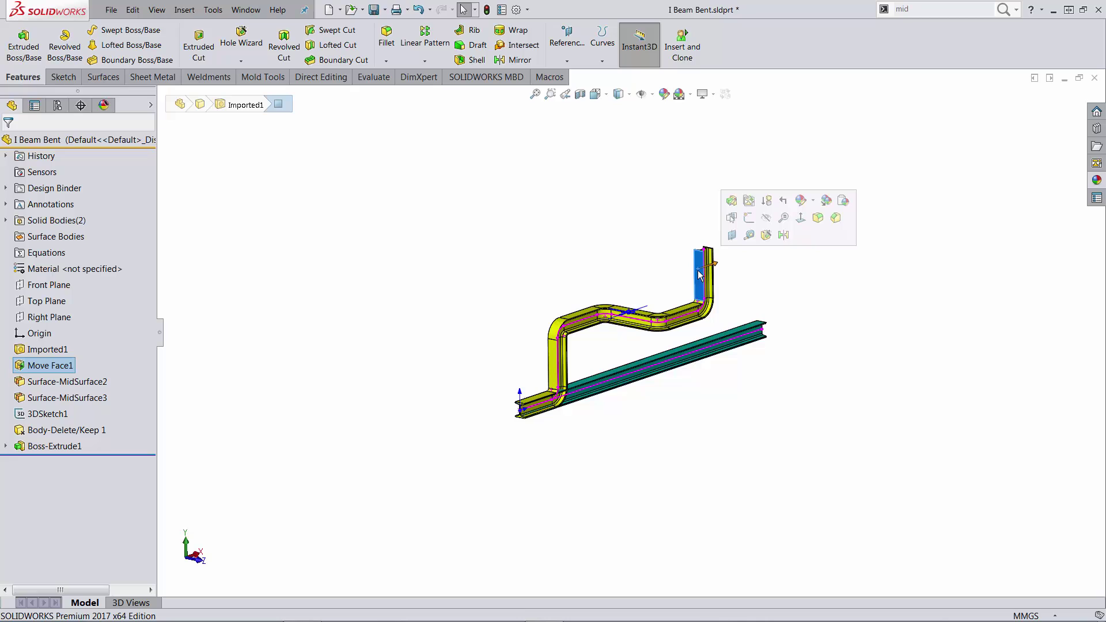
mouse_move(730, 264)
mouse_down()
mouse_move(952, 185)
mouse_move(898, 222)
mouse_move(746, 261)
mouse_up()
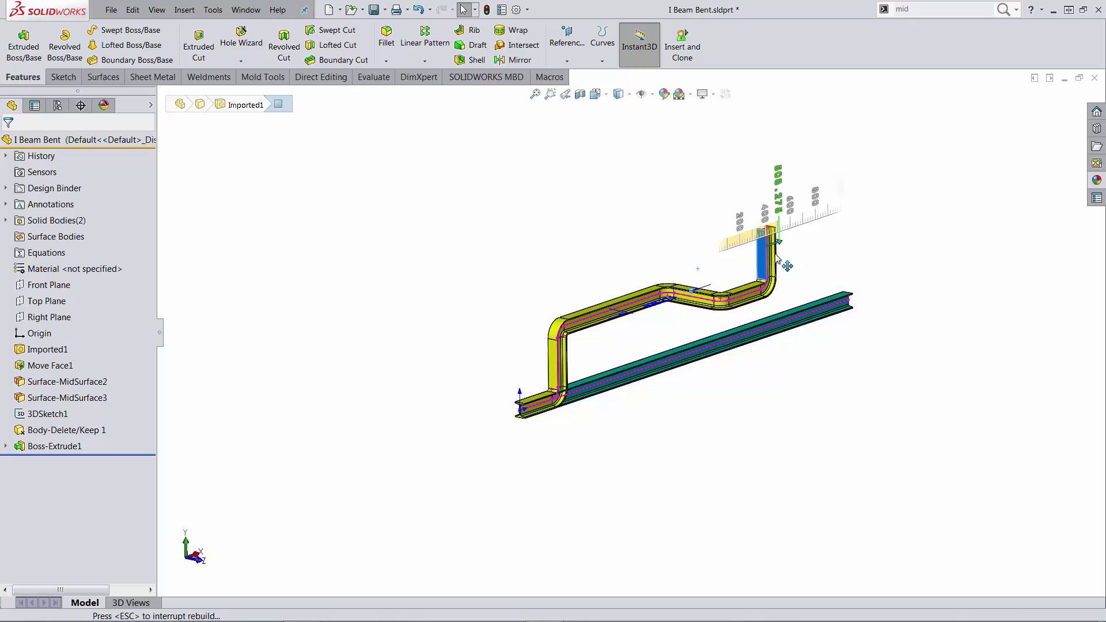
click(912, 262)
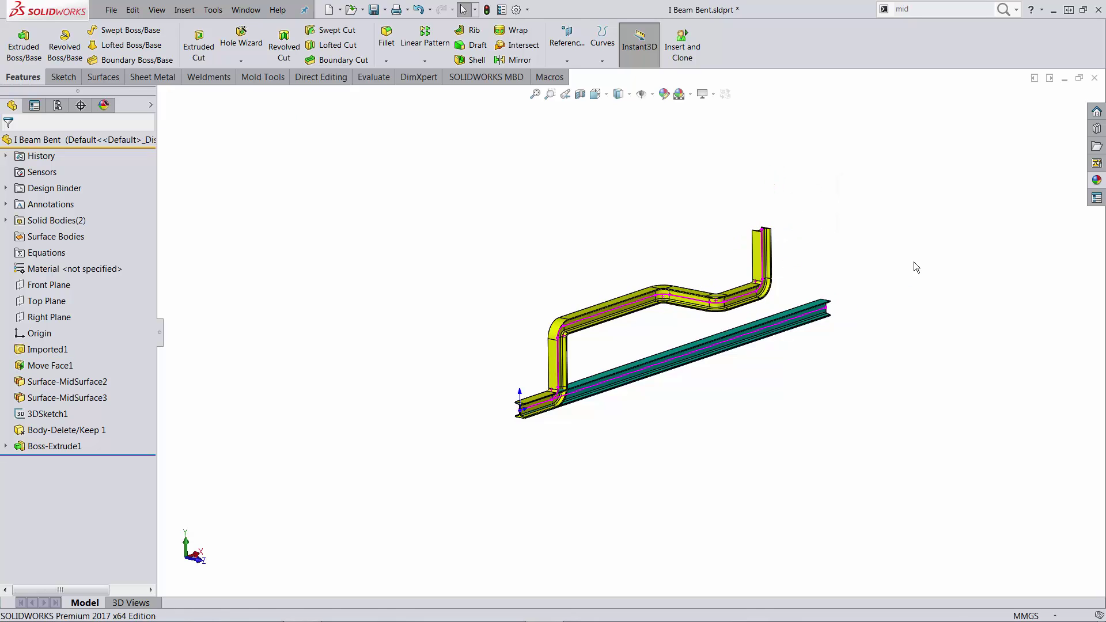